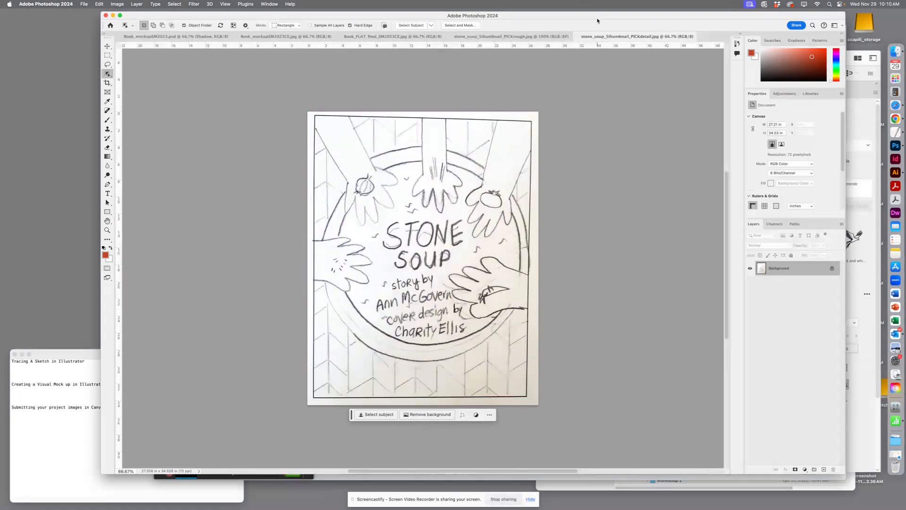
# View the rough thumbnail of the Stone Soup cover, and return to its detailed sketch for comparison
pyautogui.click(528, 36)
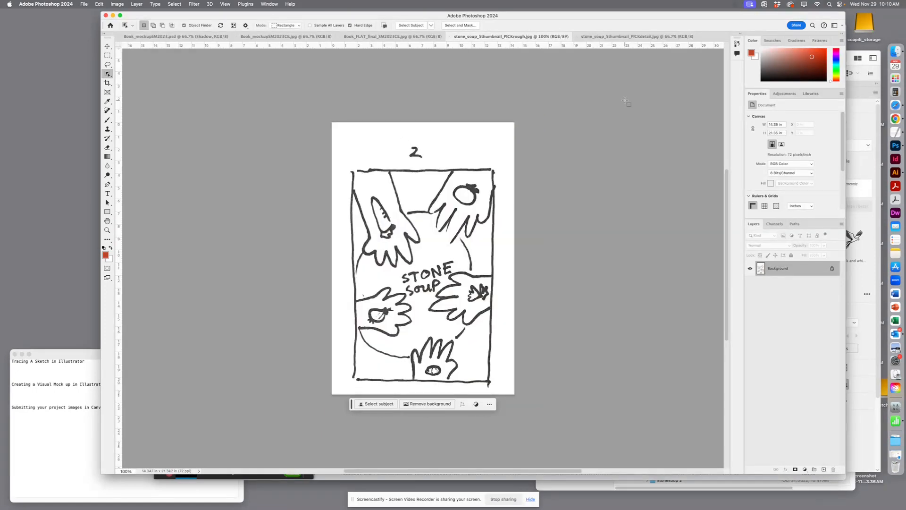
pyautogui.click(627, 37)
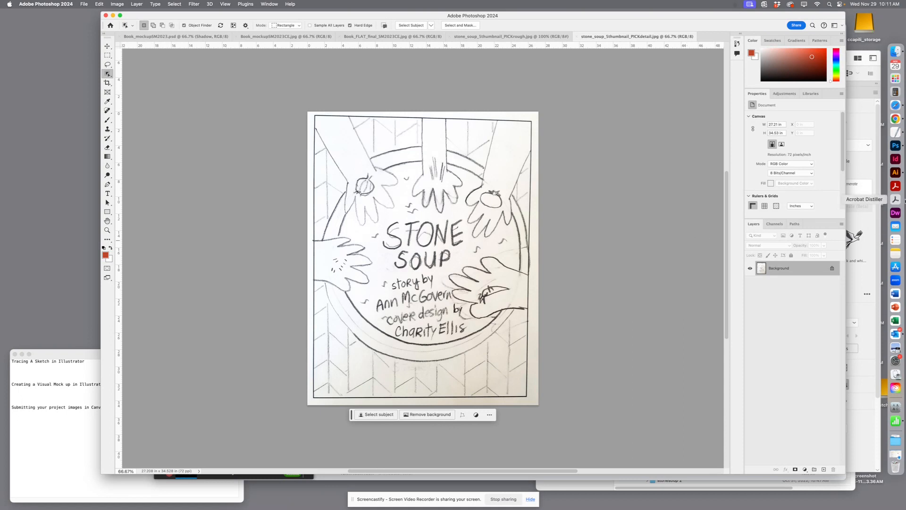
# Switch to Illustrator and examine the placed Stone Soup cover sketch together with the vegetable sketches around the artboard
pyautogui.click(897, 173)
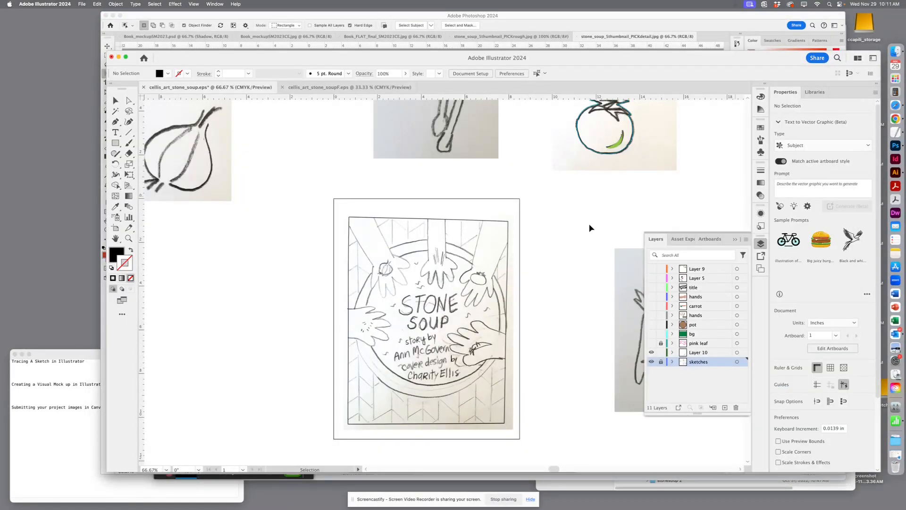
pyautogui.press('super+minus')
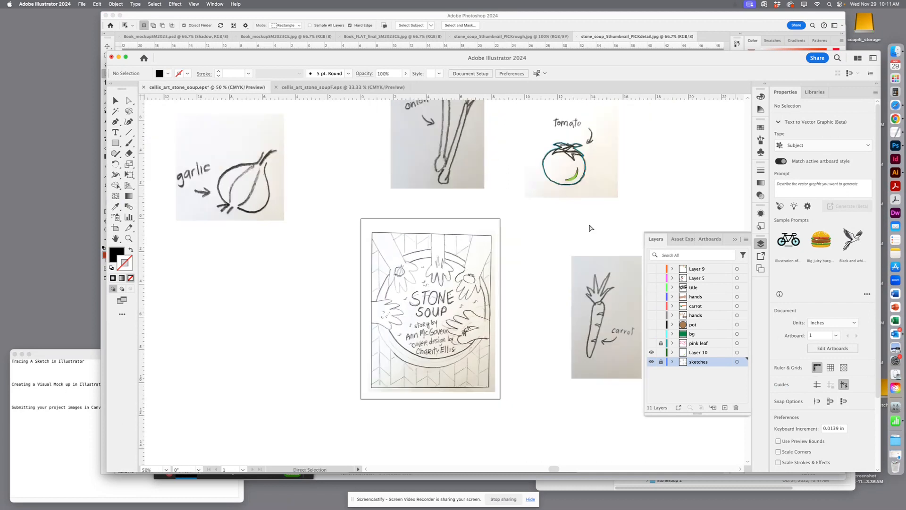
pyautogui.moveTo(543, 229); pyautogui.dragTo(528, 272)
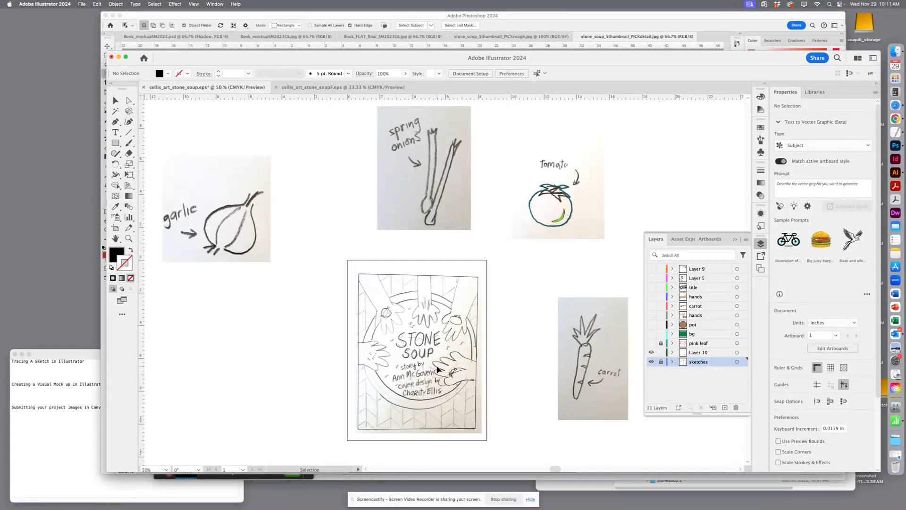
pyautogui.press('super+equal')
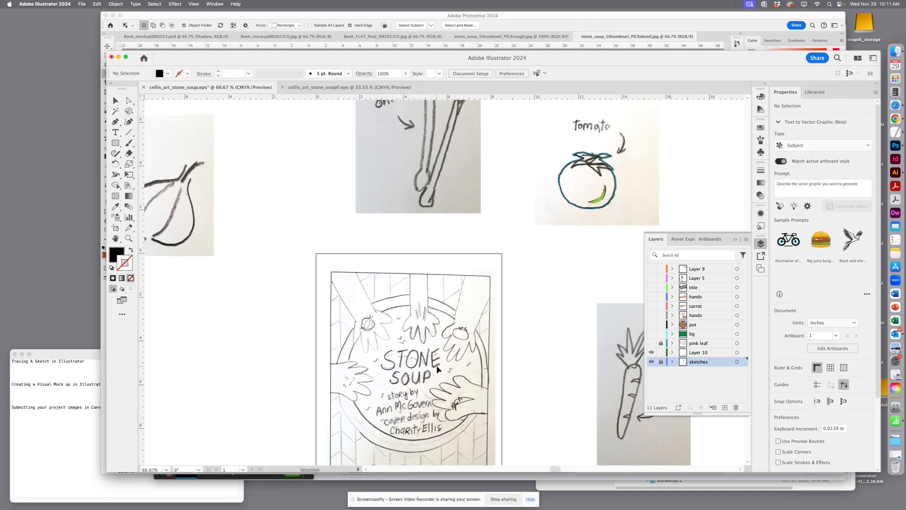
pyautogui.moveTo(435, 412)
pyautogui.mouseDown()
pyautogui.moveTo(443, 290)
pyautogui.moveTo(449, 310)
pyautogui.moveTo(489, 342)
pyautogui.moveTo(471, 345)
pyautogui.mouseUp()
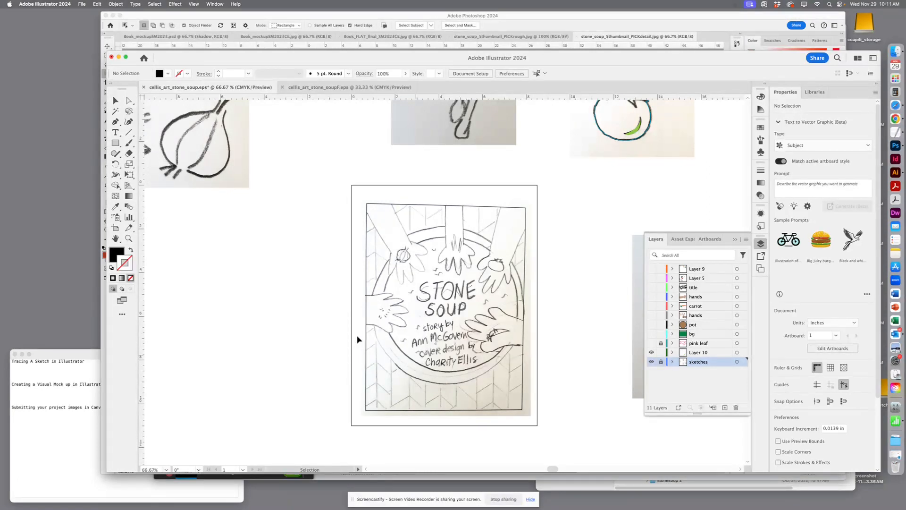
pyautogui.moveTo(475, 300); pyautogui.dragTo(457, 299)
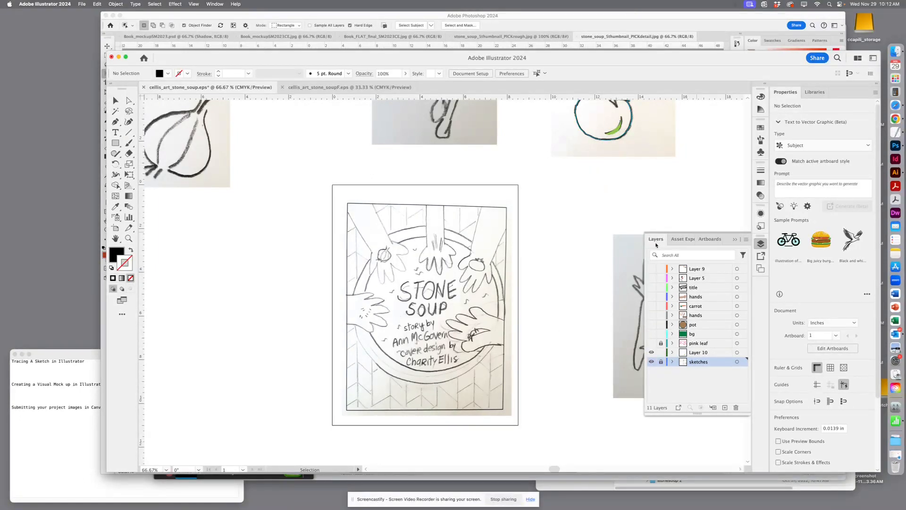
# Hide Layer 10 and toggle the sketches layer off and back on
pyautogui.click(651, 361)
pyautogui.click(651, 362)
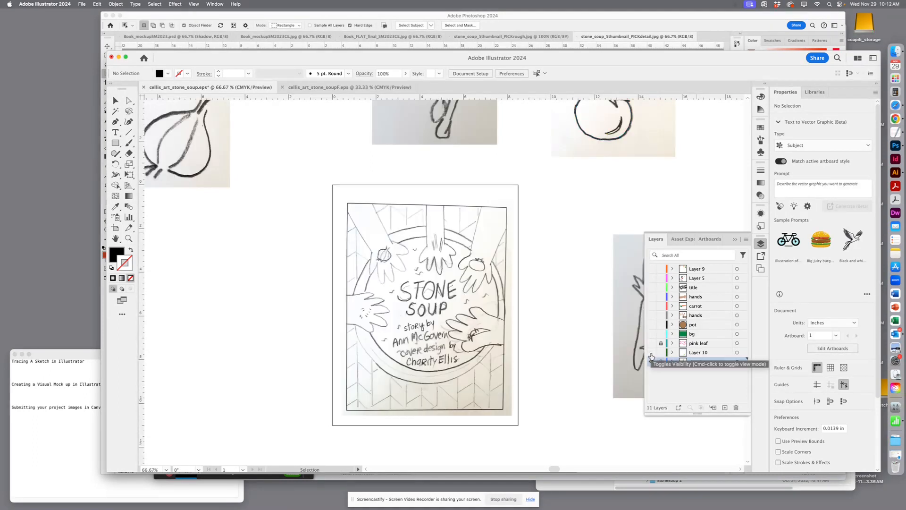
pyautogui.click(651, 362)
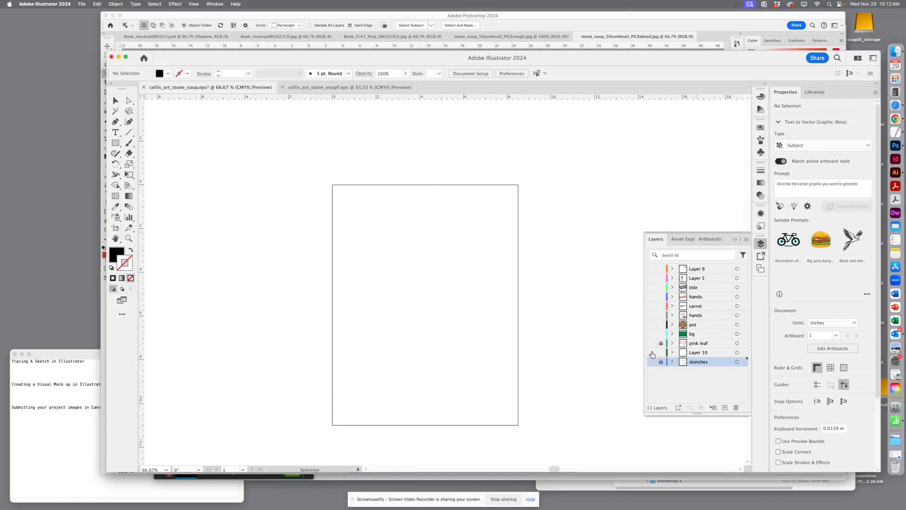
pyautogui.click(651, 363)
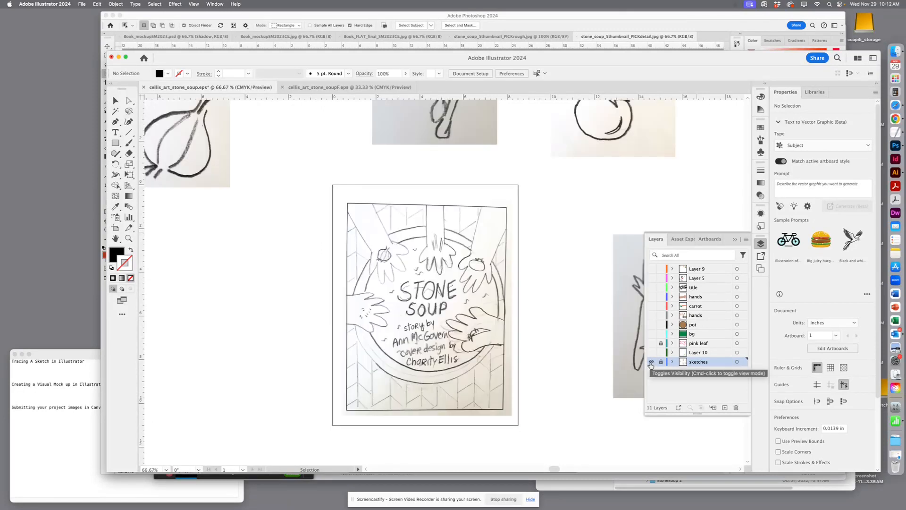
# Unlock the sketches layer, move the carrot sketch closer to the cover artboard, and lock the layer again
pyautogui.click(660, 362)
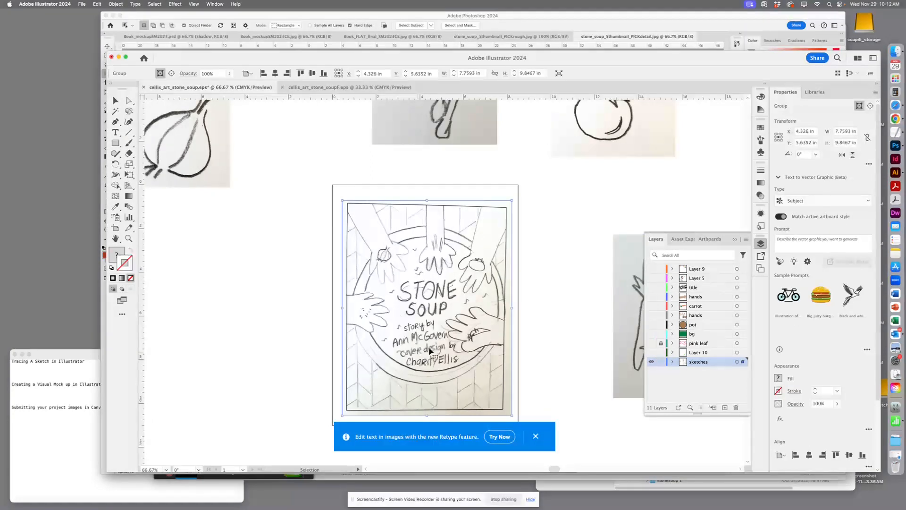
pyautogui.moveTo(628, 293); pyautogui.dragTo(565, 293)
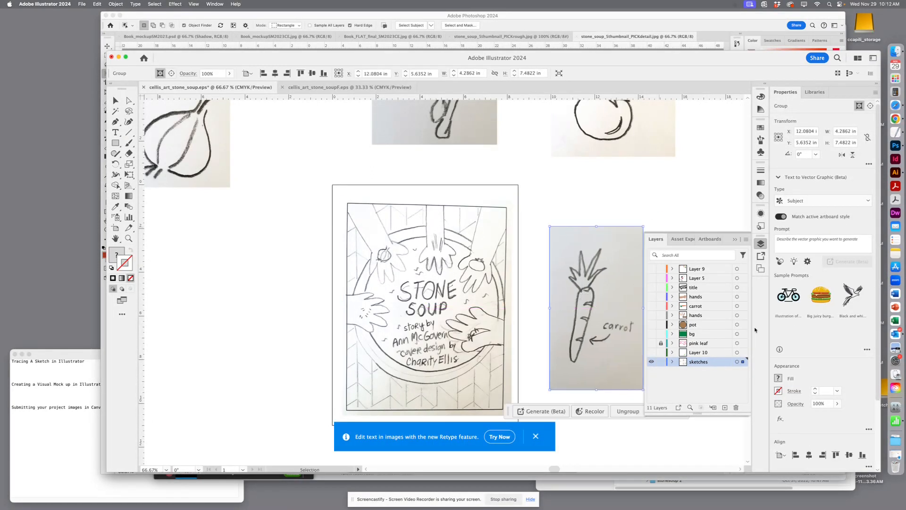
pyautogui.click(660, 363)
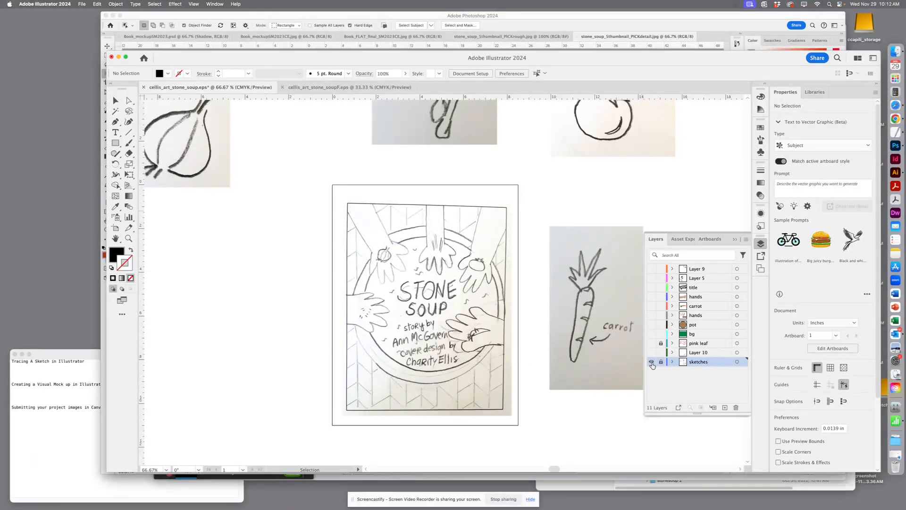
# Examine the cover, carrot and tomato sketches up close, toggling the sketches layer's visibility off and on
pyautogui.click(651, 362)
pyautogui.click(651, 362)
pyautogui.scroll(3, 508, 355)
pyautogui.scroll(2, 531, 413)
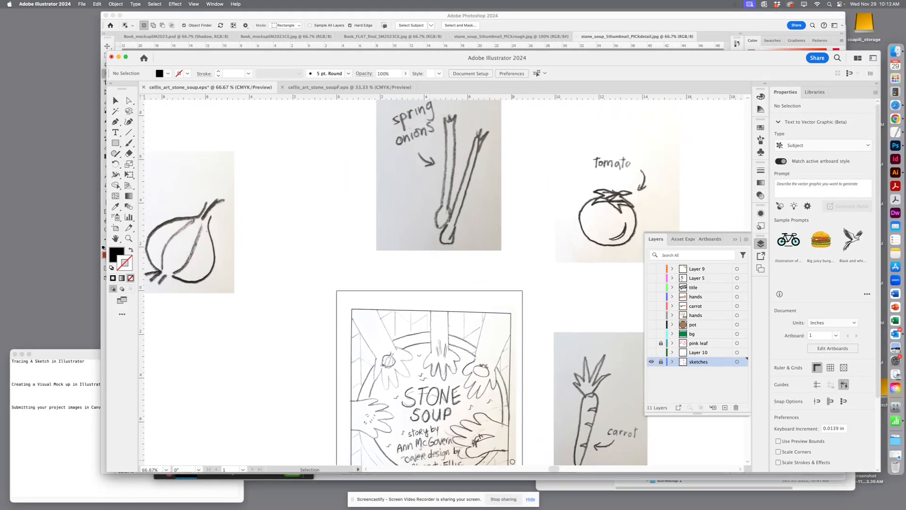
pyautogui.scroll(-4, 530, 413)
pyautogui.scroll(1, 531, 413)
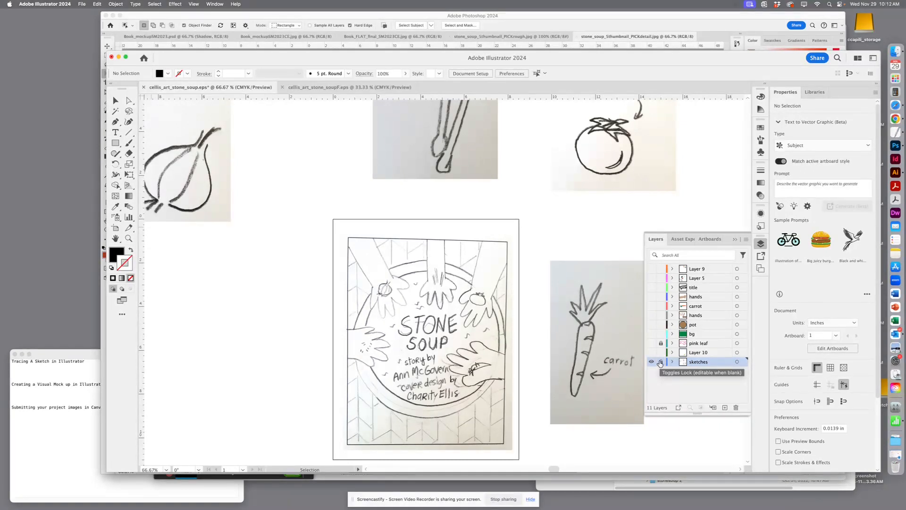
pyautogui.click(660, 363)
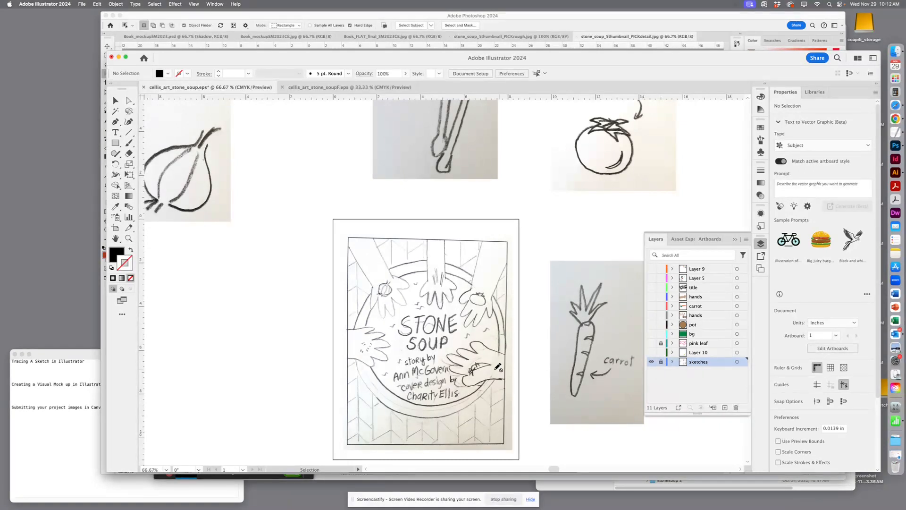
pyautogui.press('super+=')
pyautogui.moveTo(526, 343); pyautogui.dragTo(414, 243)
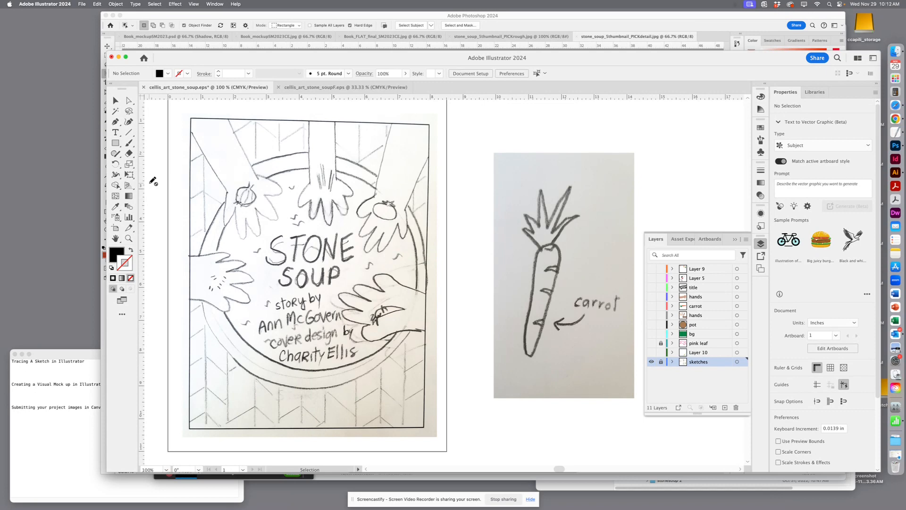
pyautogui.hscroll(5, 440, 209)
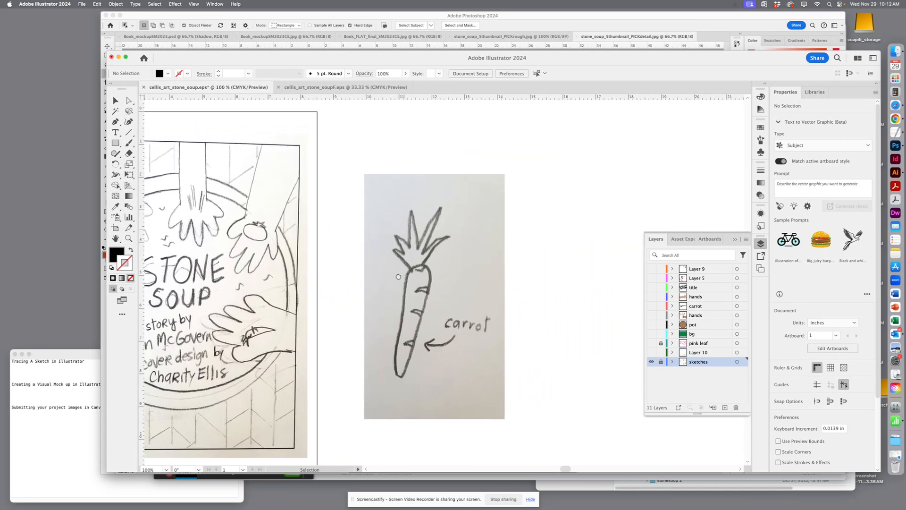
pyautogui.scroll(10, 446, 401)
pyautogui.scroll(5, 446, 401)
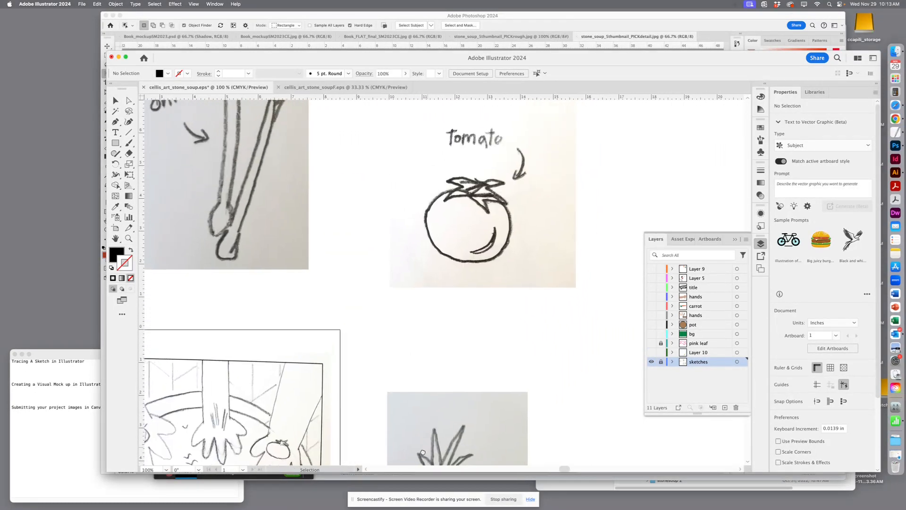
pyautogui.scroll(-10, 467, 228)
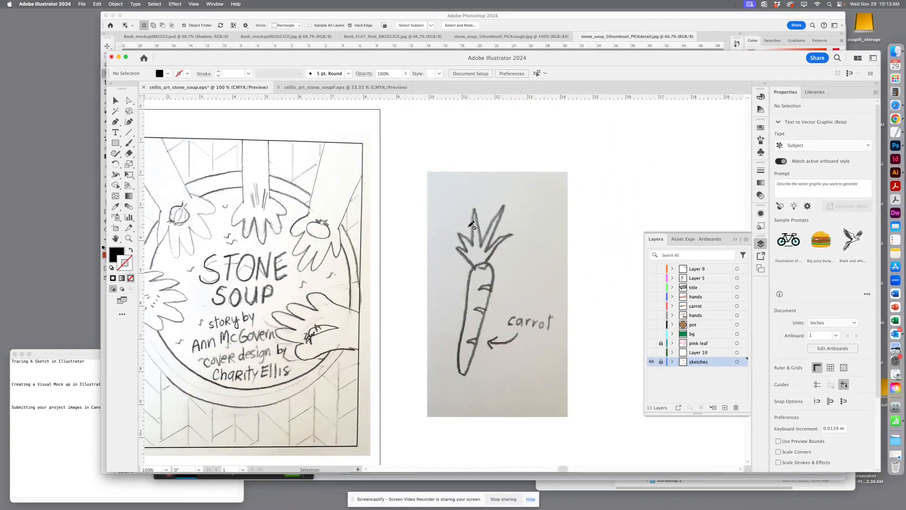
# Create a new layer directly above the sketches layer and name it carrot 2
pyautogui.press('super+equal')
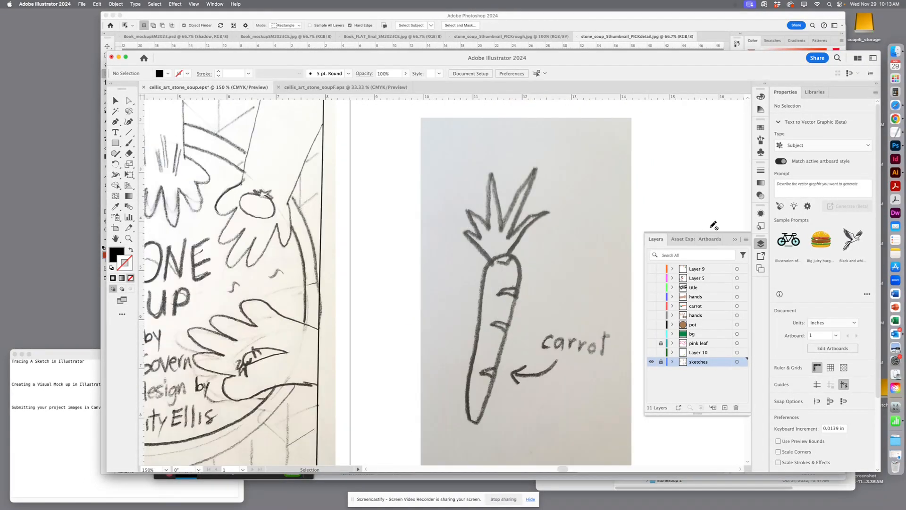
pyautogui.click(724, 409)
pyautogui.doubleClick(696, 361)
pyautogui.write('carrot')
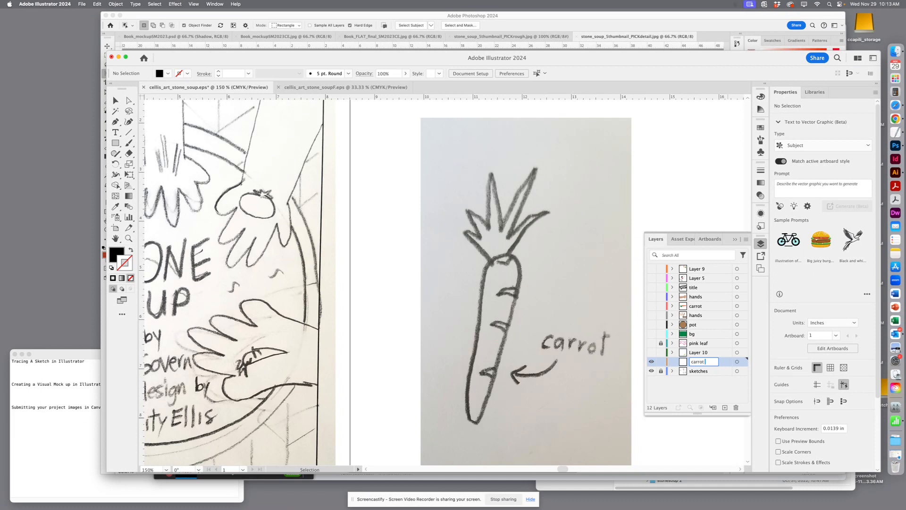
pyautogui.write('2')
pyautogui.press('Return')
# Set up the Pen tool with no fill and a light green 72CEA0 stroke
pyautogui.click(115, 122)
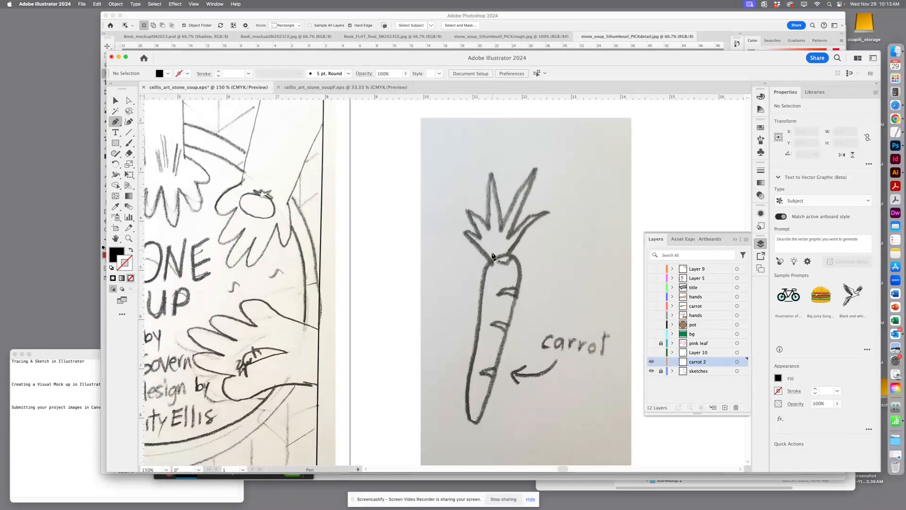
pyautogui.hotkey('shift', 'x')
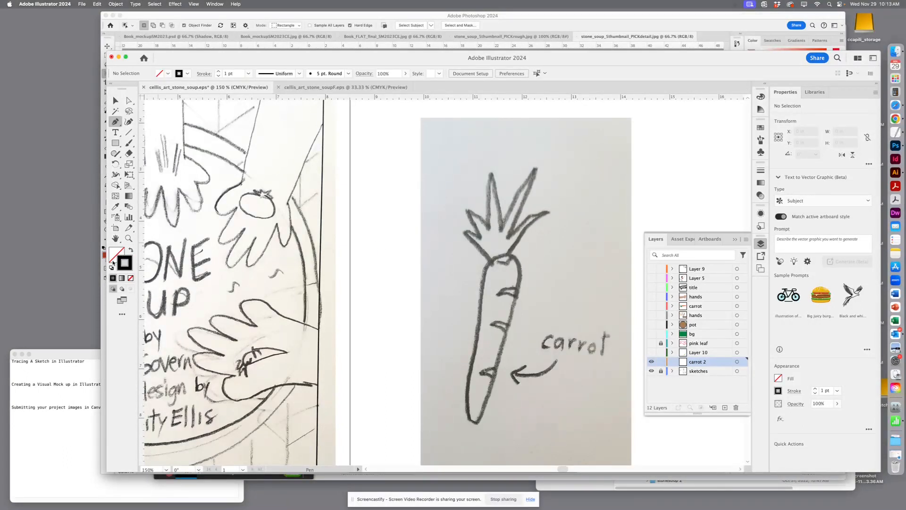
pyautogui.doubleClick(121, 261)
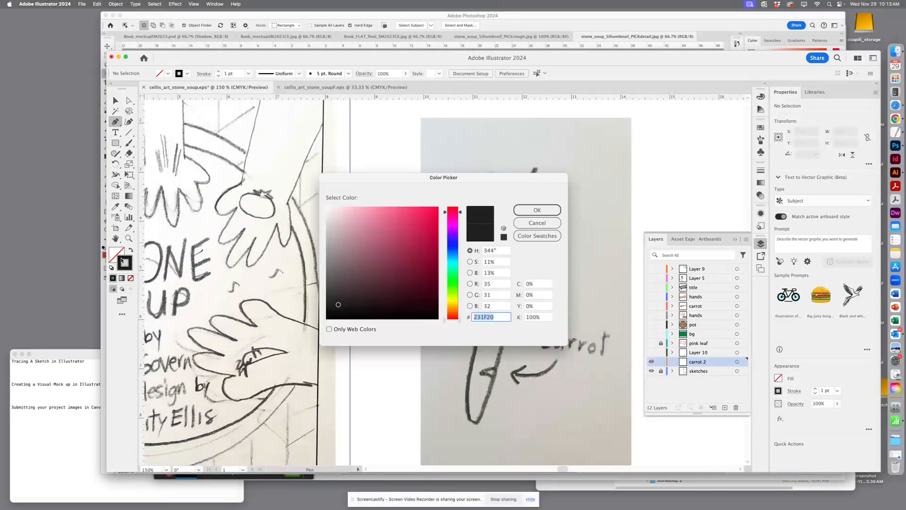
pyautogui.click(449, 272)
pyautogui.click(376, 228)
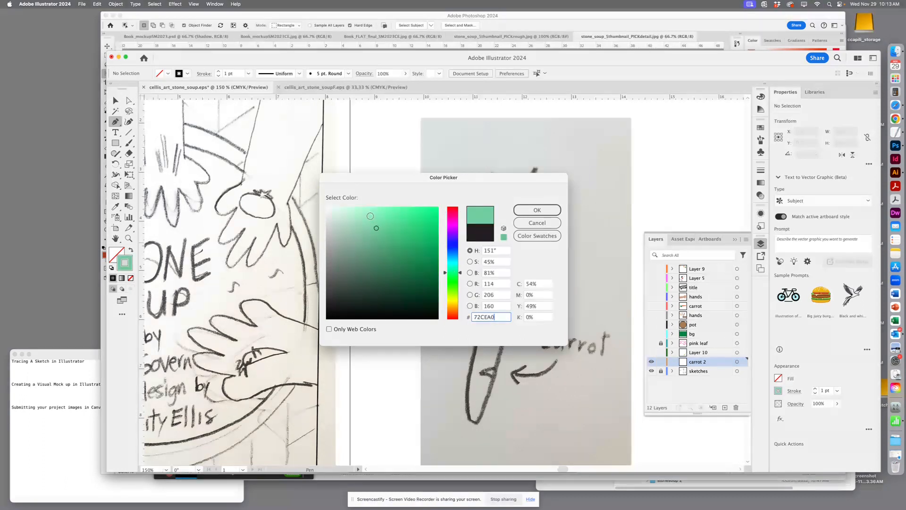
pyautogui.click(531, 212)
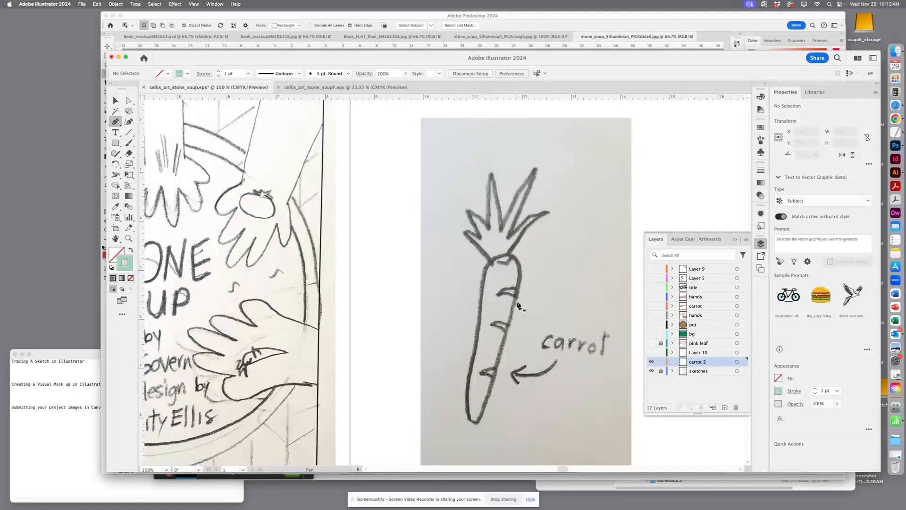
# Start tracing the carrot top with the Pen tool, from the stem base around the lowest left leaf to the second leaf's tip
pyautogui.press('super+=')
pyautogui.press('space')
pyautogui.moveTo(532, 317); pyautogui.dragTo(452, 292)
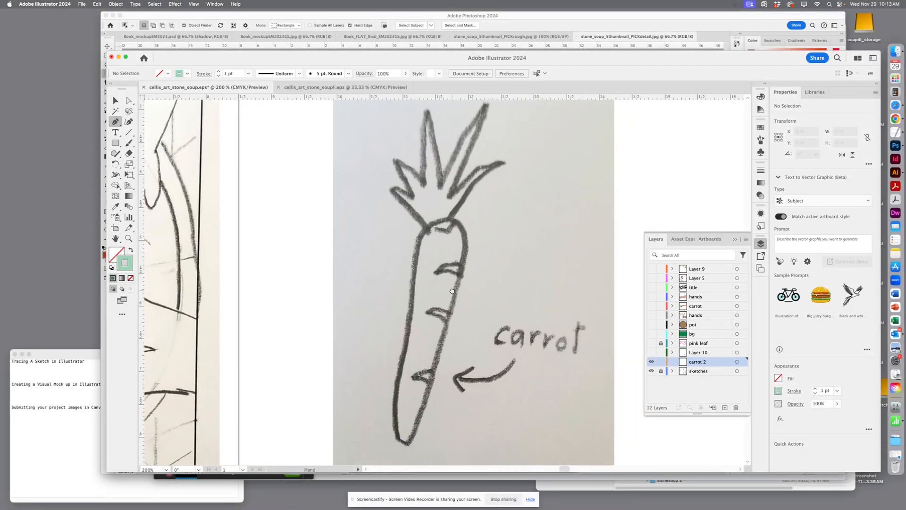
pyautogui.moveTo(434, 233); pyautogui.dragTo(457, 339)
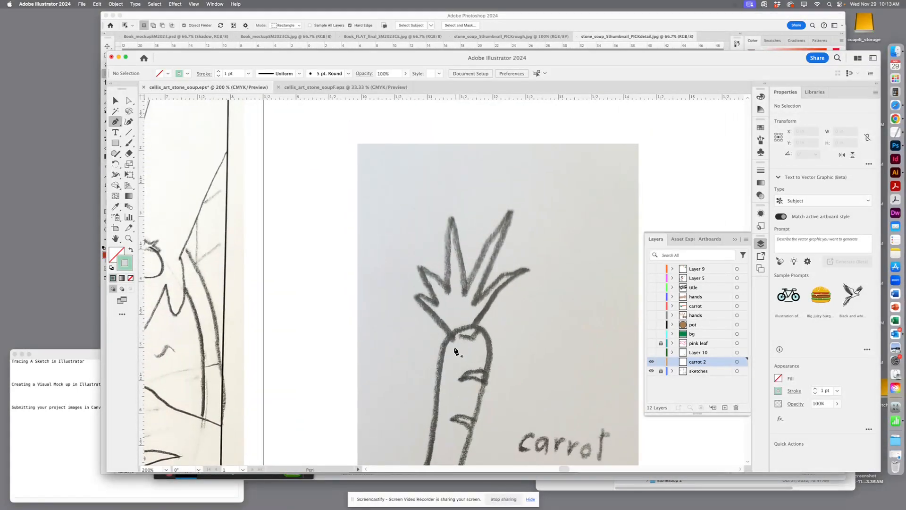
pyautogui.click(451, 338)
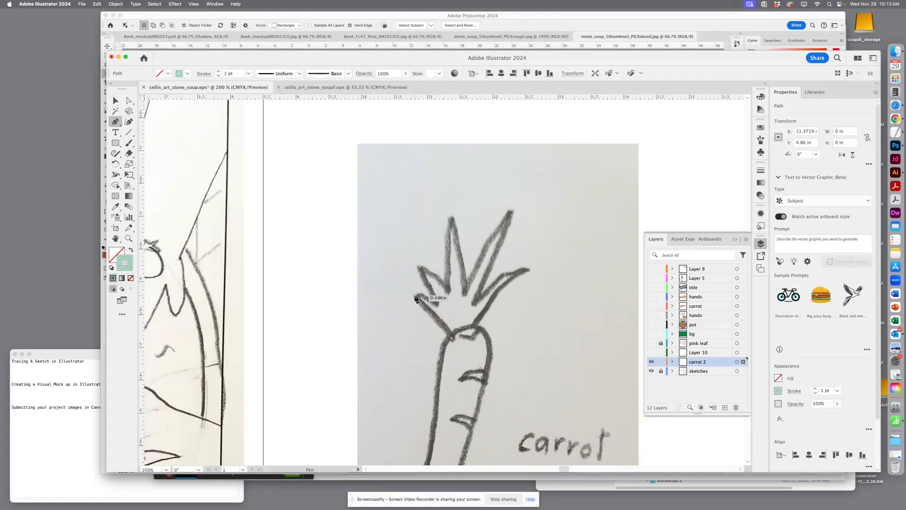
pyautogui.click(414, 297)
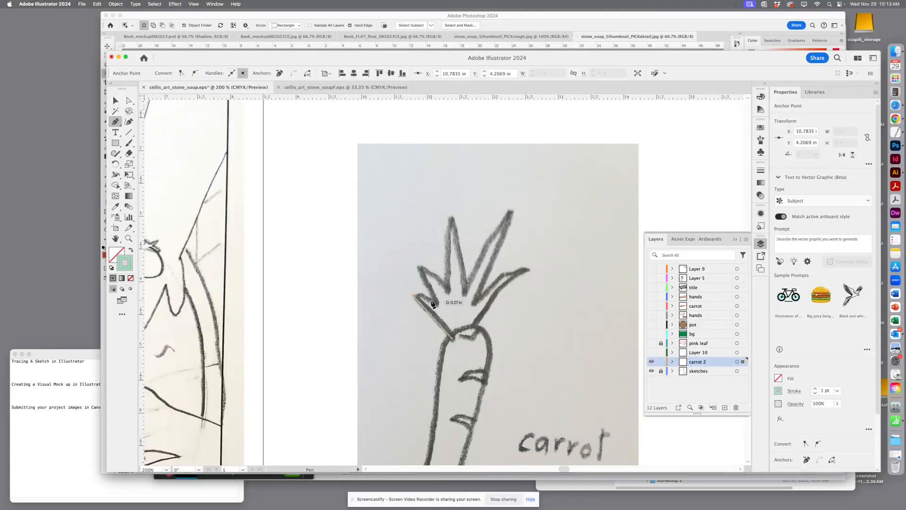
pyautogui.click(436, 302)
pyautogui.click(418, 264)
# Continue the path down the second left leaf and around the tall middle leaf with curved segments
pyautogui.moveTo(448, 291); pyautogui.dragTo(457, 314)
pyautogui.click(449, 293)
pyautogui.moveTo(451, 216); pyautogui.dragTo(457, 193)
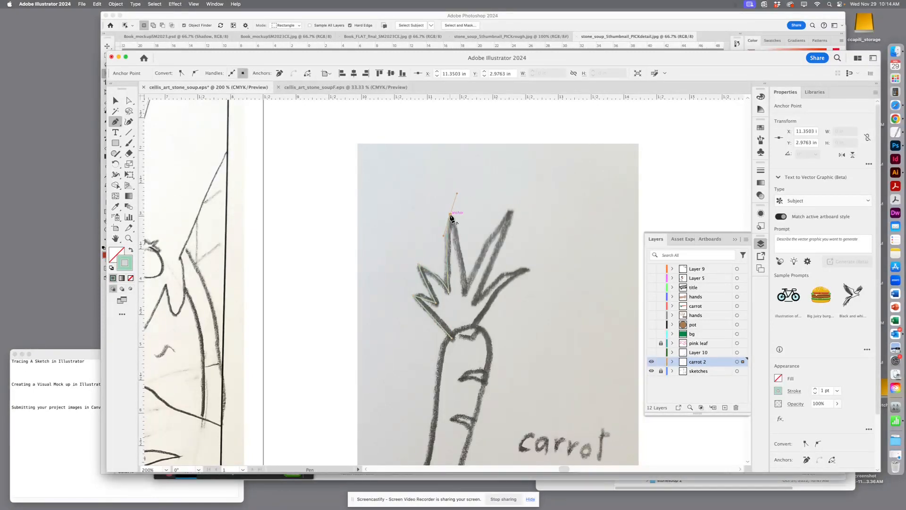
pyautogui.moveTo(465, 293); pyautogui.dragTo(465, 315)
# Continue the carrot-top path around the tall right leaf and up to the tip of the lowest right leaf with curved segments
pyautogui.moveTo(509, 210); pyautogui.dragTo(534, 190)
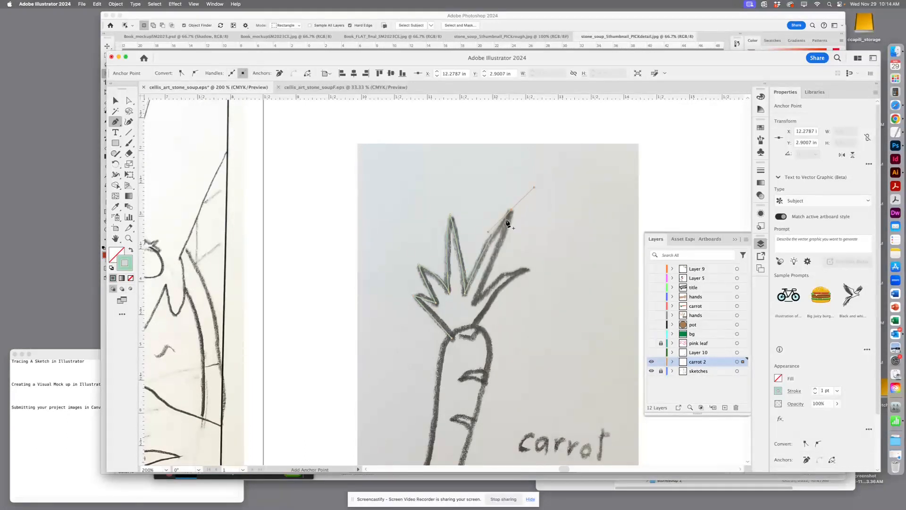
pyautogui.click(510, 210)
pyautogui.click(475, 302)
pyautogui.click(475, 303)
pyautogui.moveTo(529, 269); pyautogui.dragTo(561, 268)
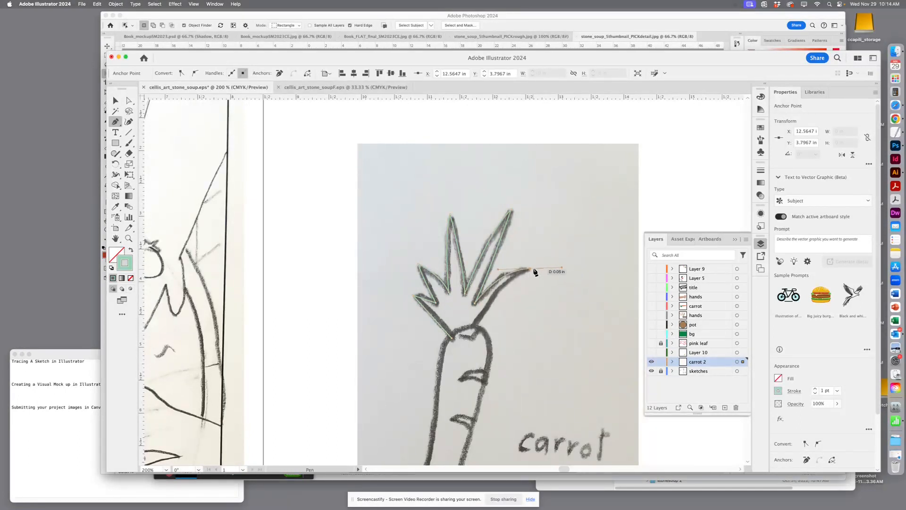
# Trace down the lowest right leaf and along the stem base, closing the carrot-top path at its starting point
pyautogui.click(530, 270)
pyautogui.click(473, 336)
pyautogui.moveTo(460, 379); pyautogui.dragTo(454, 378)
pyautogui.click(472, 336)
pyautogui.click(453, 341)
pyautogui.moveTo(448, 345); pyautogui.dragTo(443, 347)
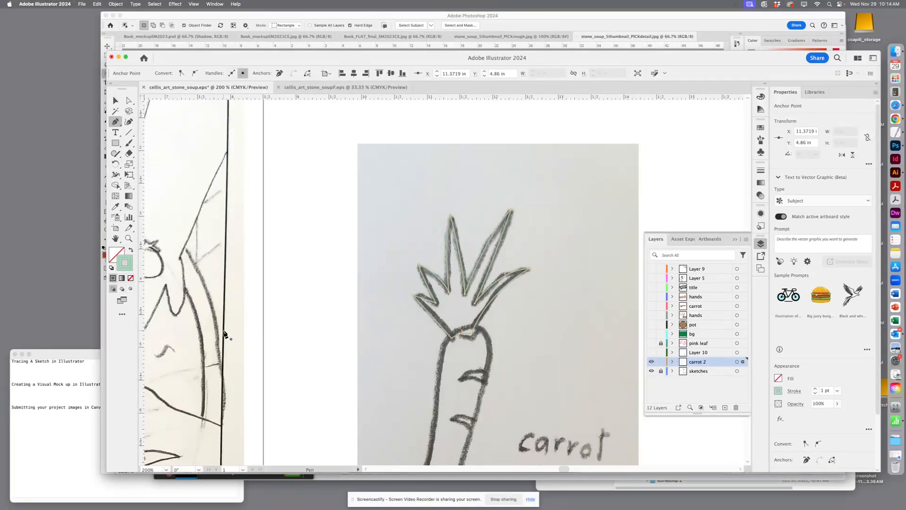
# Swap the carrot top's stroke to a fill, set the fill colour to green 27965C and deselect the shape
pyautogui.click(132, 251)
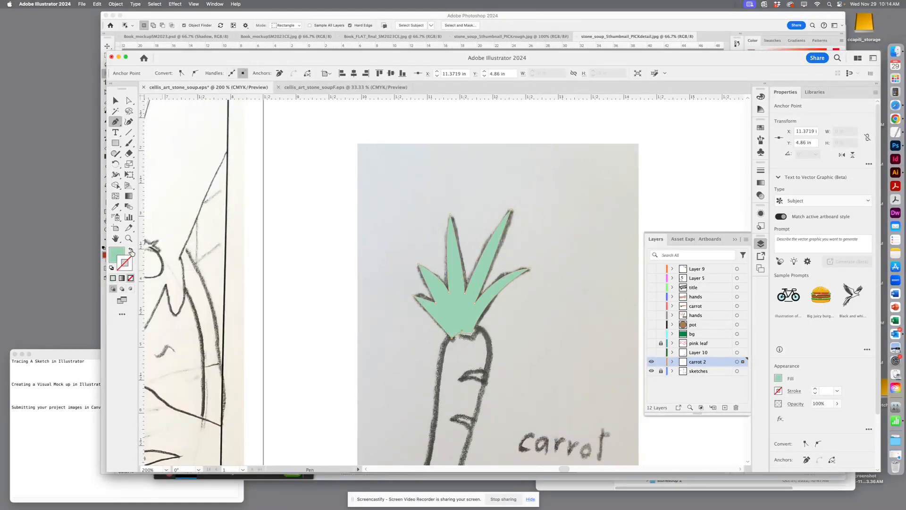
pyautogui.click(132, 251)
pyautogui.click(131, 251)
pyautogui.click(115, 253)
pyautogui.doubleClick(115, 254)
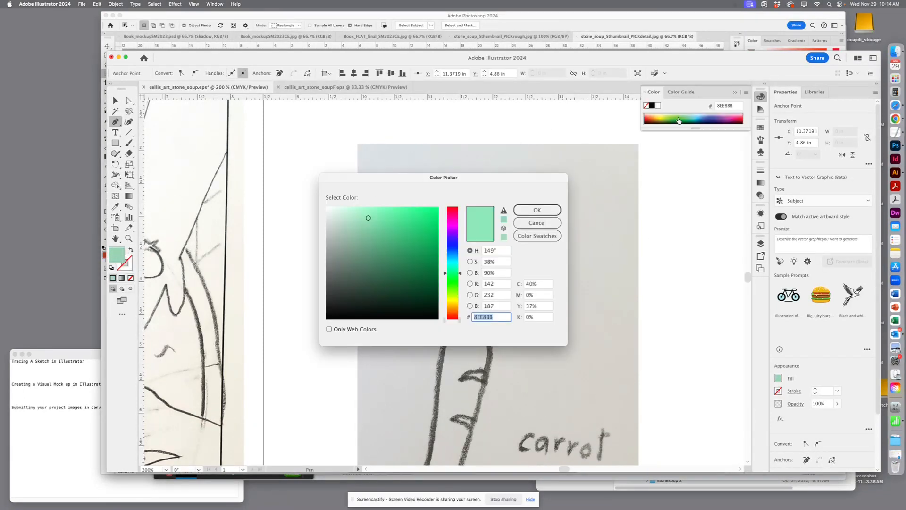
pyautogui.moveTo(381, 255)
pyautogui.mouseDown()
pyautogui.moveTo(389, 235)
pyautogui.moveTo(382, 267)
pyautogui.mouseUp()
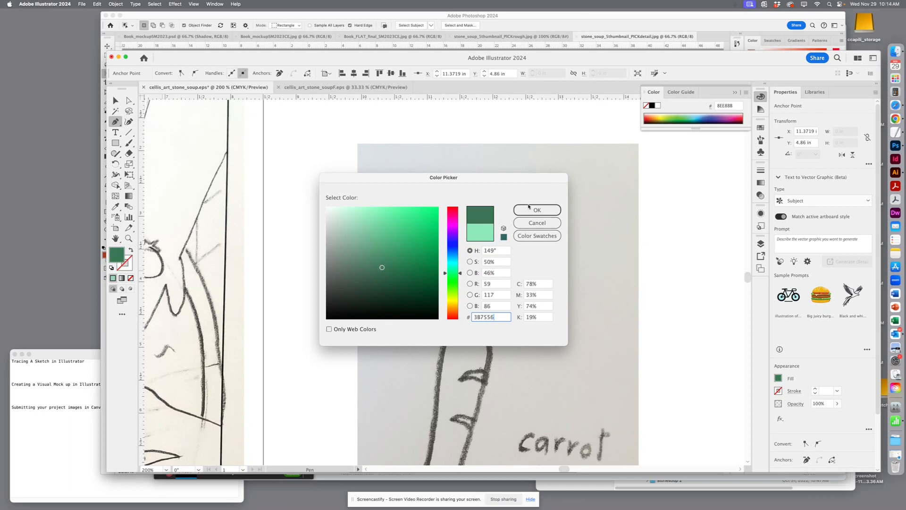
pyautogui.click(381, 236)
pyautogui.click(410, 252)
pyautogui.click(537, 210)
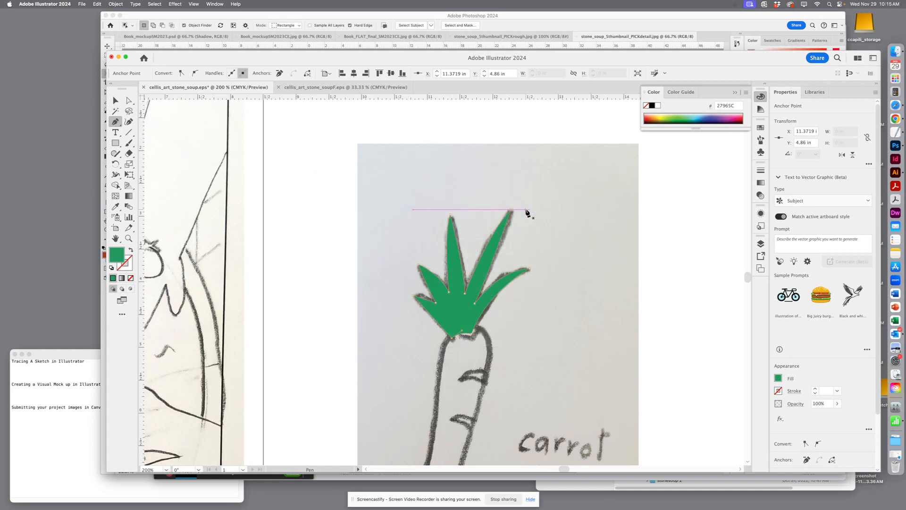
pyautogui.press('super')
pyautogui.click(117, 101)
pyautogui.click(327, 191)
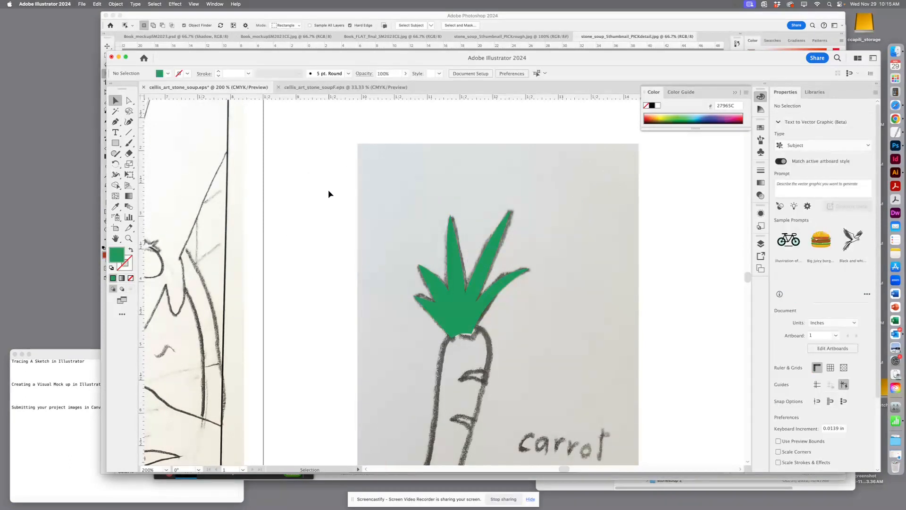
# Hide and show the carrot 2 and sketches layers to compare the green carrot top with the hand-drawn sketch
pyautogui.press('super+minus')
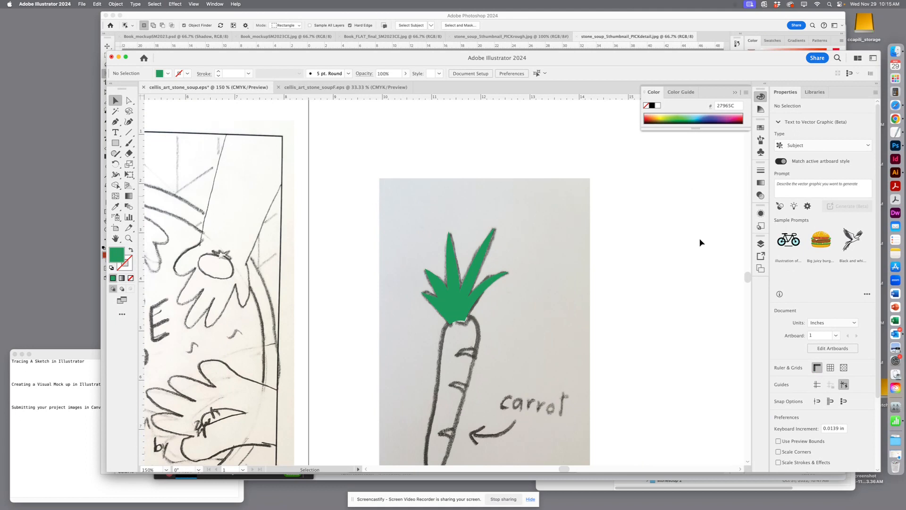
pyautogui.click(756, 244)
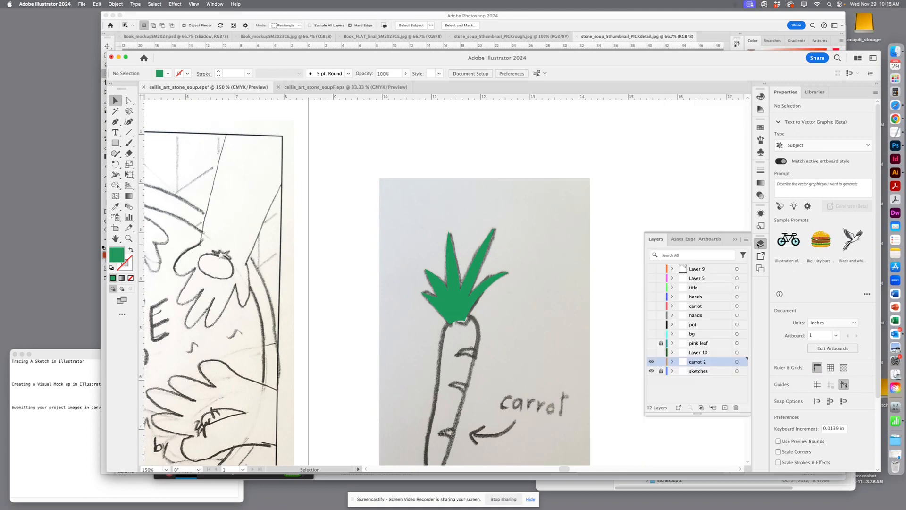
pyautogui.click(651, 362)
pyautogui.click(652, 362)
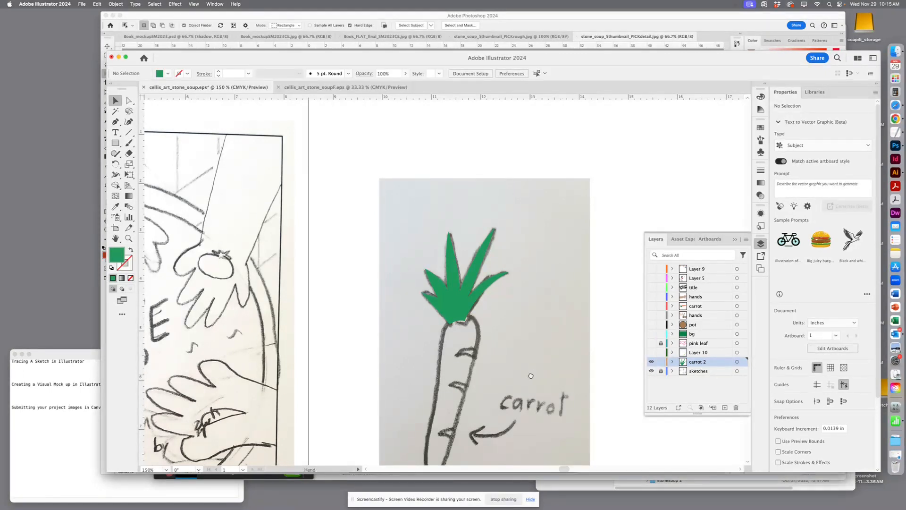
pyautogui.scroll(-3, 628, 382)
pyautogui.hscroll(2, 628, 382)
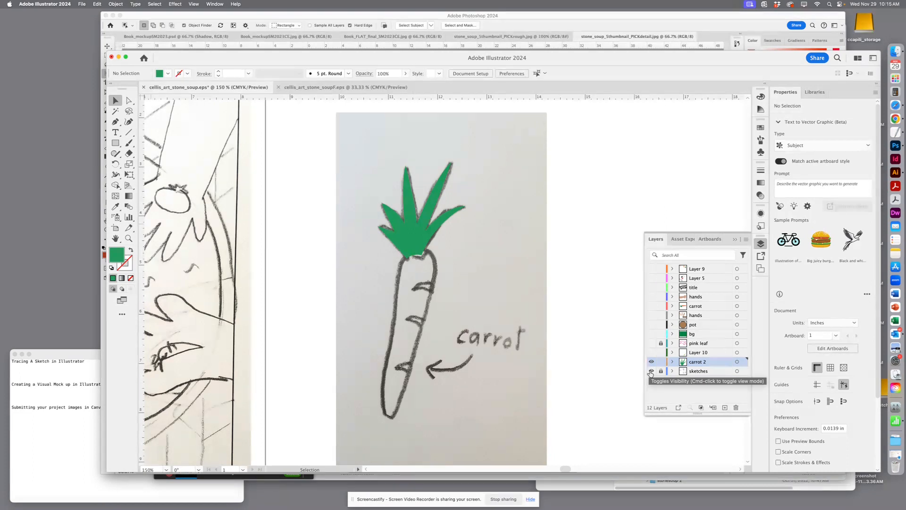
pyautogui.click(651, 371)
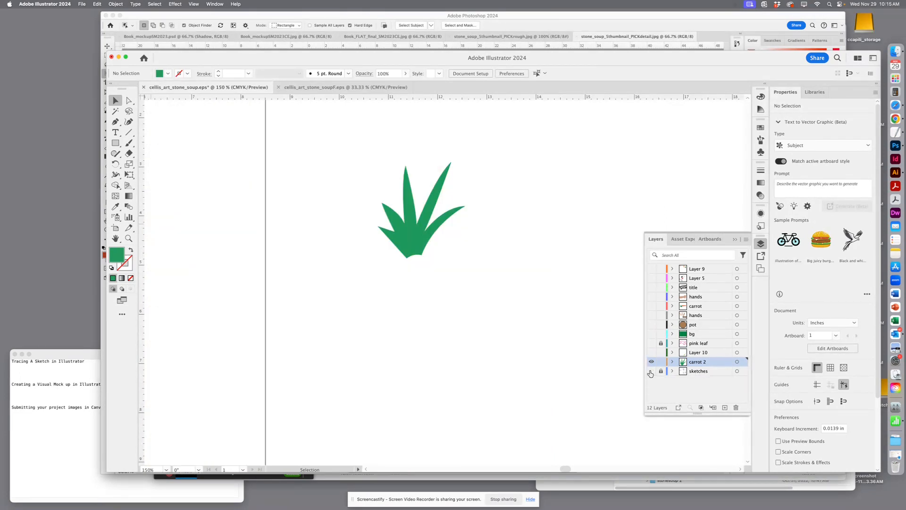
pyautogui.click(651, 371)
pyautogui.click(651, 371)
pyautogui.click(651, 371)
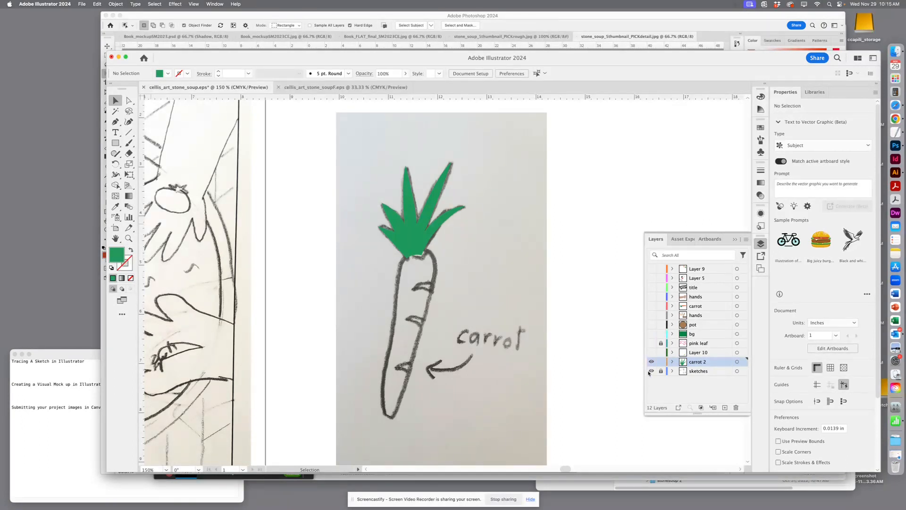
pyautogui.click(651, 372)
pyautogui.click(651, 372)
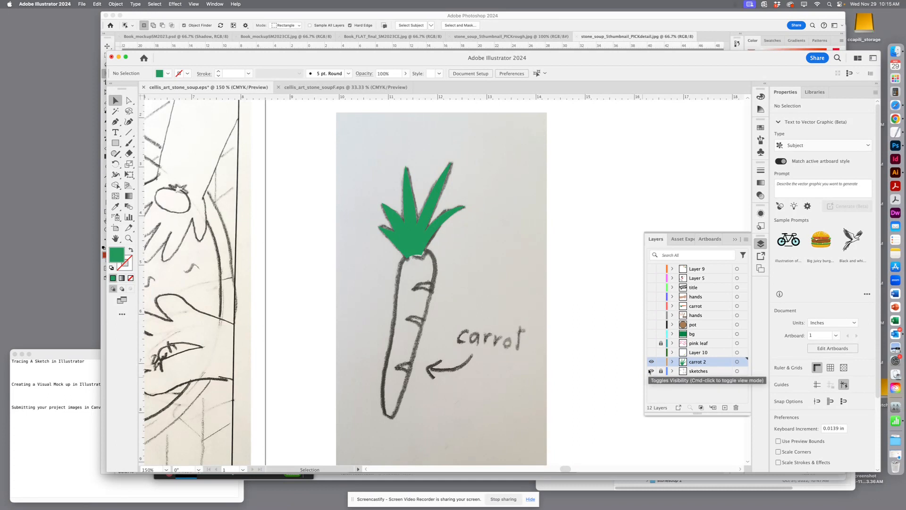
pyautogui.click(652, 372)
pyautogui.click(652, 372)
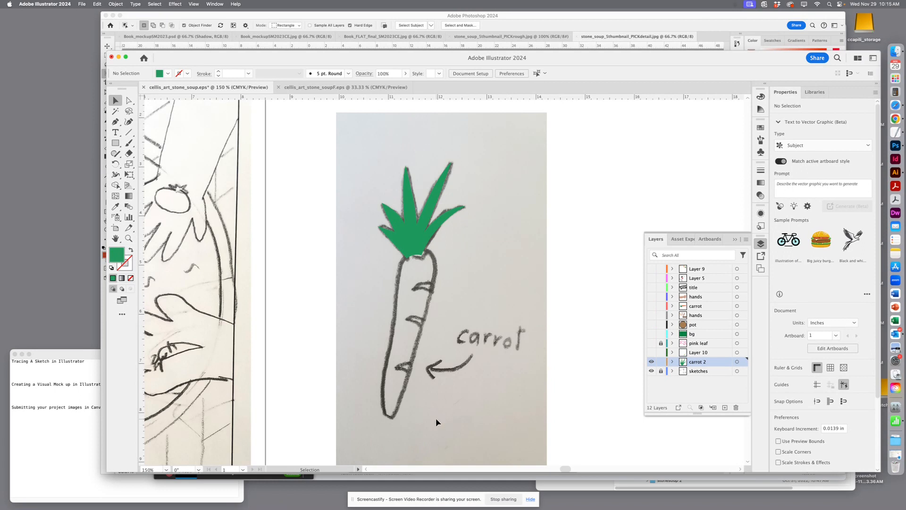
# Select the carrot top and swap its fill and stroke so it has only a green outline
pyautogui.press('super+equal')
pyautogui.moveTo(436, 417); pyautogui.dragTo(411, 383)
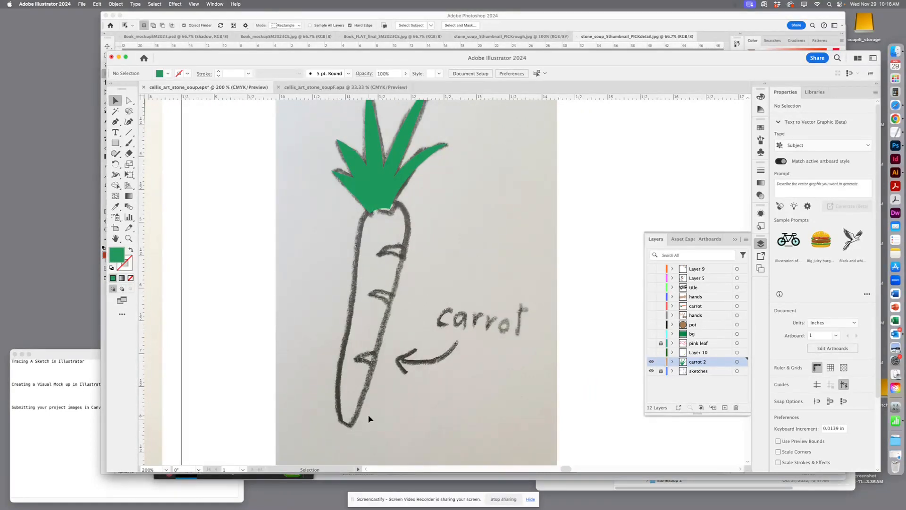
pyautogui.click(351, 192)
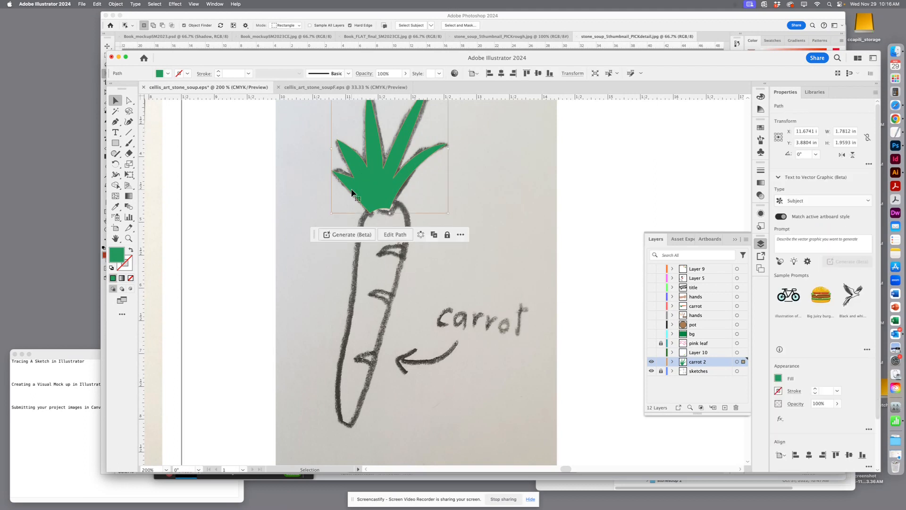
pyautogui.click(131, 253)
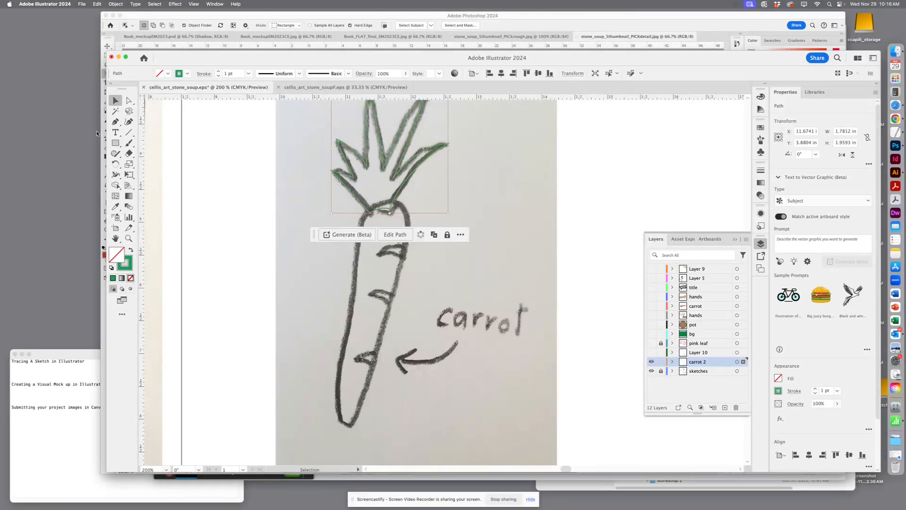
# Activate the Pen tool and set the stroke colour to orange F68531 with no fill
pyautogui.click(115, 122)
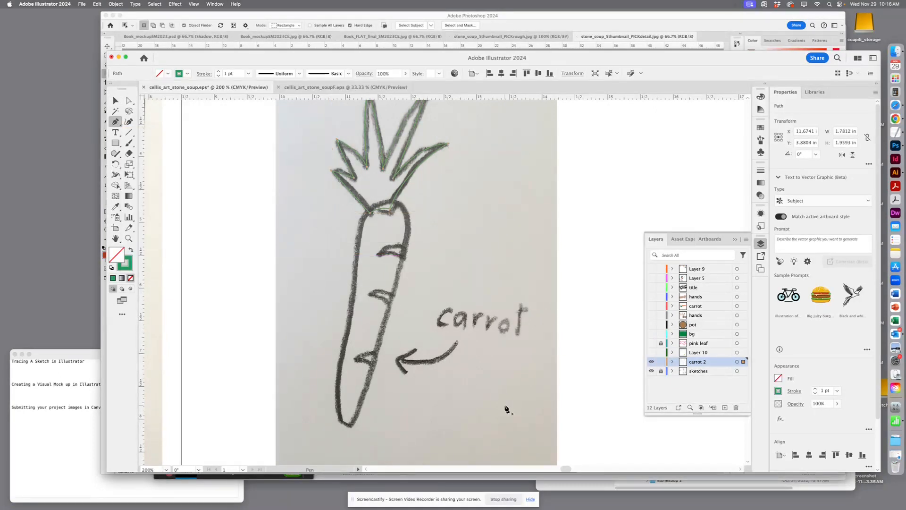
pyautogui.click(128, 268)
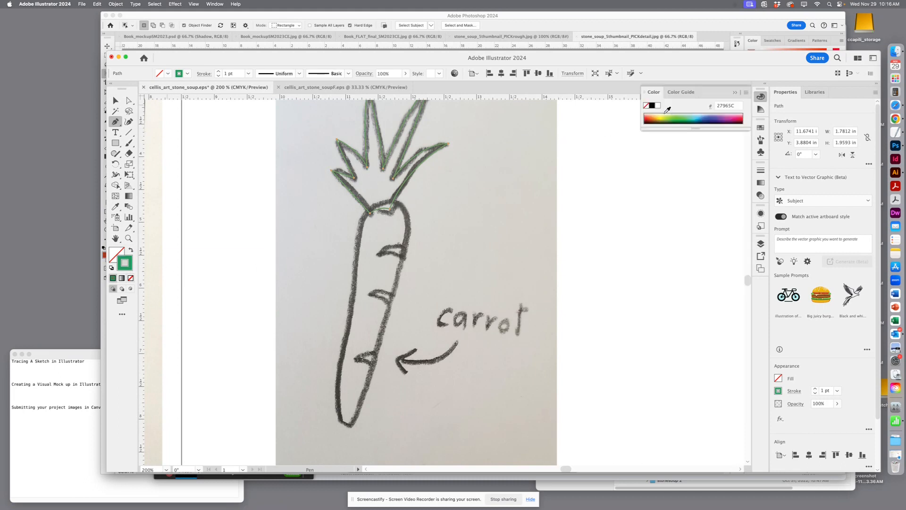
pyautogui.click(654, 114)
pyautogui.click(653, 113)
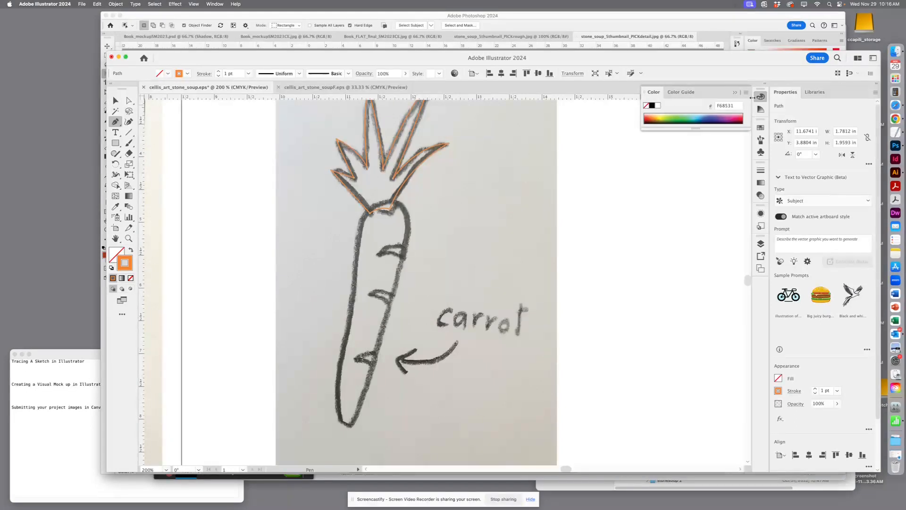
# Trace the carrot body as a closed curved path from the bottom tip up the left side, over the top and down the right side
pyautogui.click(353, 426)
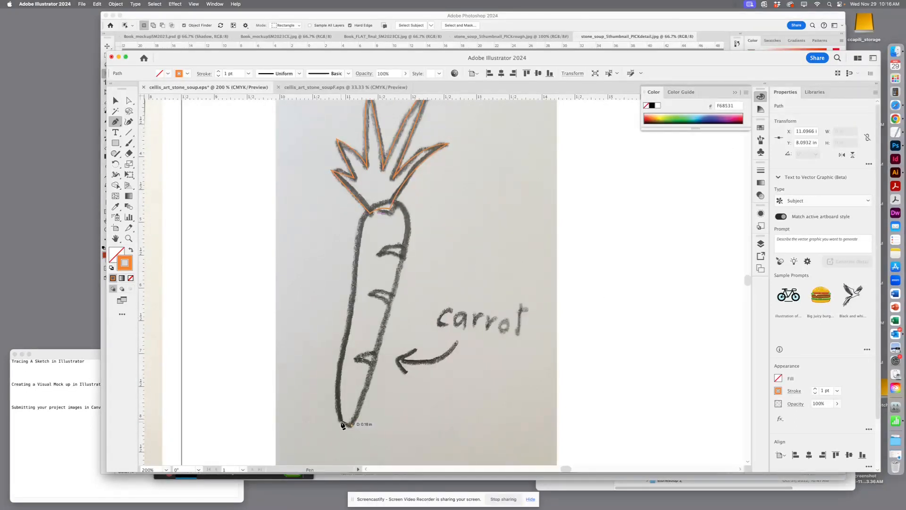
pyautogui.moveTo(337, 418); pyautogui.dragTo(354, 264)
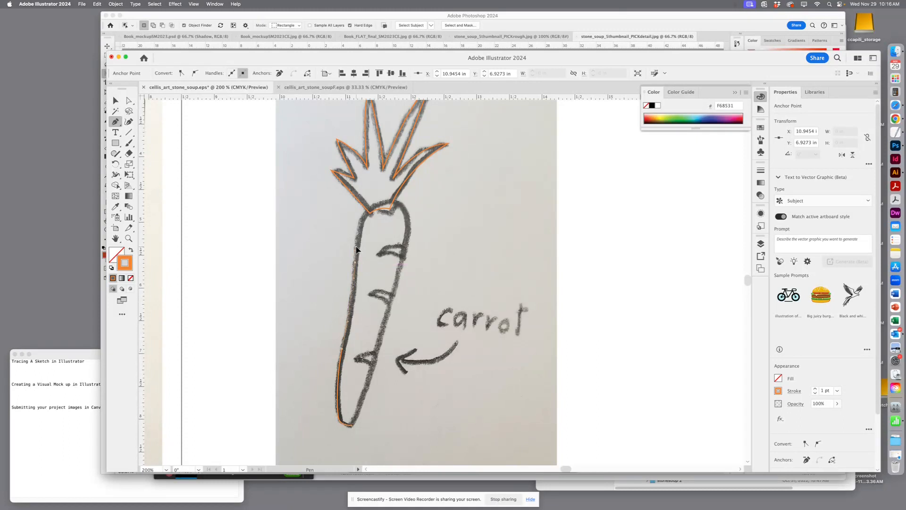
pyautogui.click(357, 251)
pyautogui.moveTo(394, 203); pyautogui.dragTo(398, 289)
pyautogui.moveTo(372, 405); pyautogui.dragTo(348, 428)
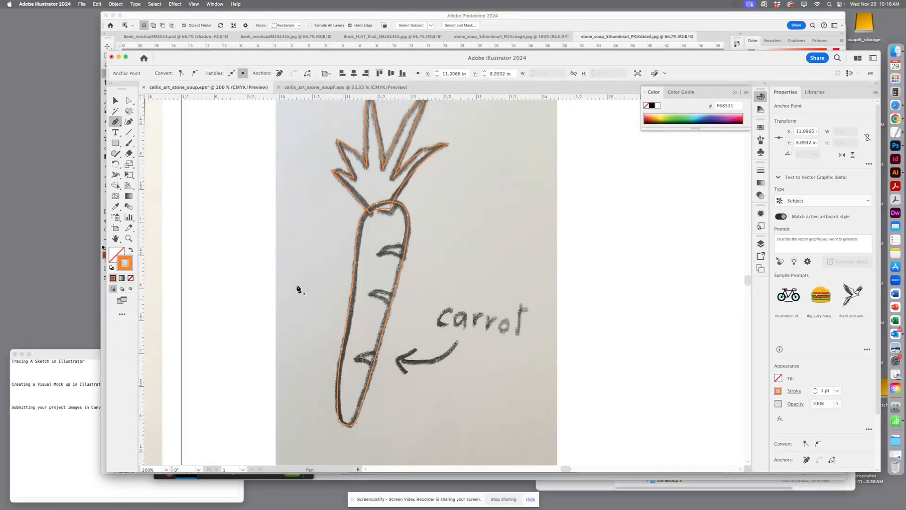
pyautogui.press('super')
pyautogui.click(114, 100)
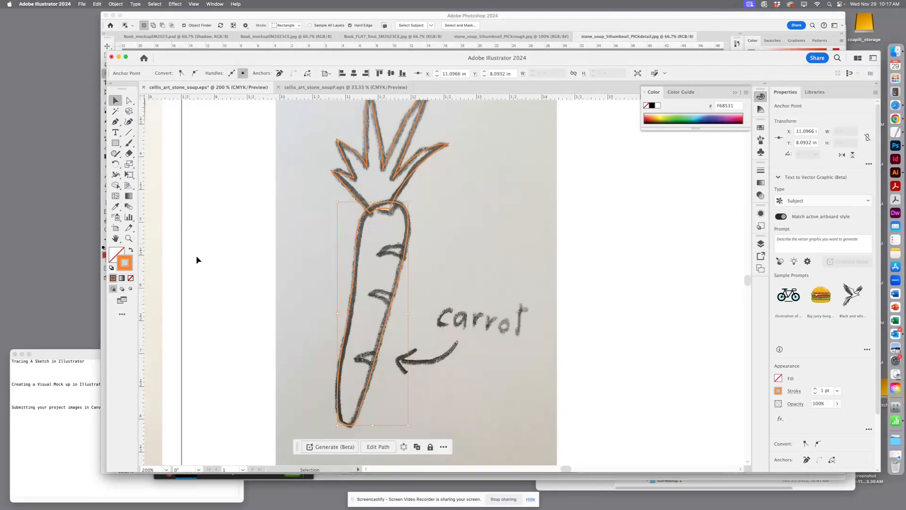
# Inspect the traced carrot outline up close and hide and show the sketches layer to compare it with the drawing
pyautogui.click(114, 122)
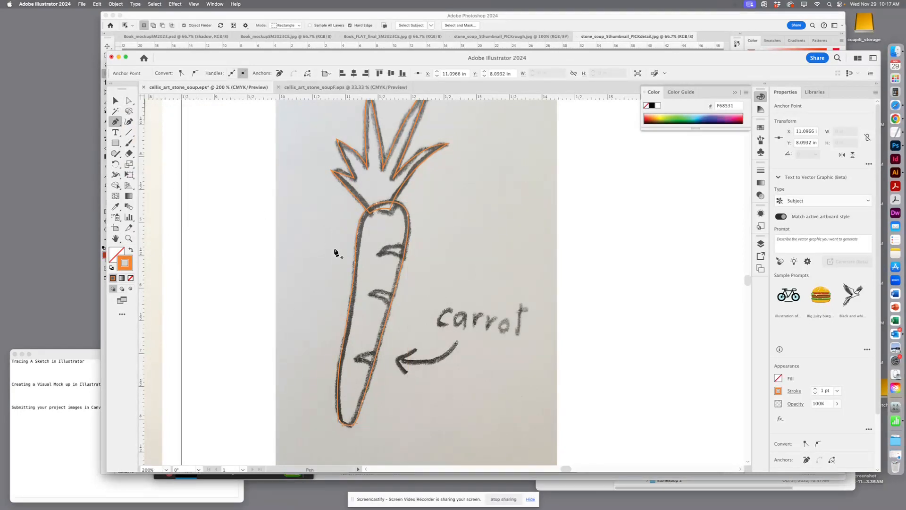
pyautogui.press('super+equal')
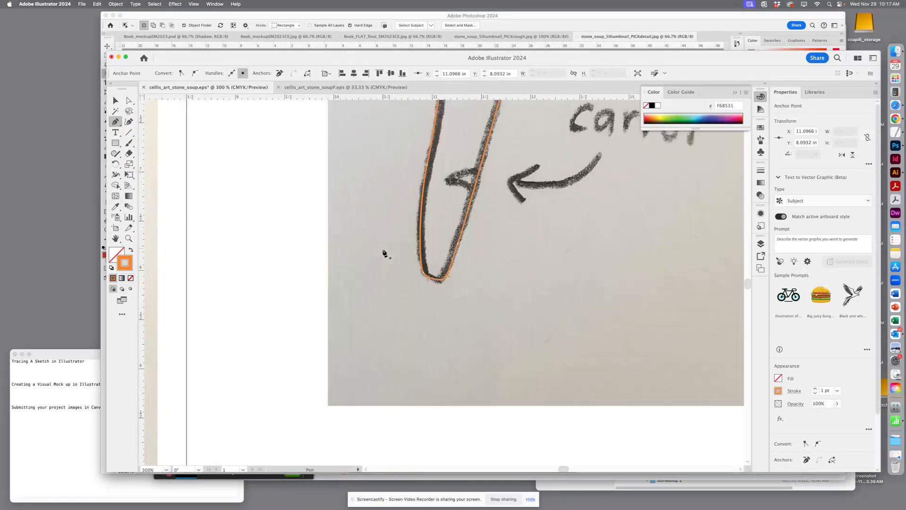
pyautogui.moveTo(486, 227); pyautogui.dragTo(396, 397)
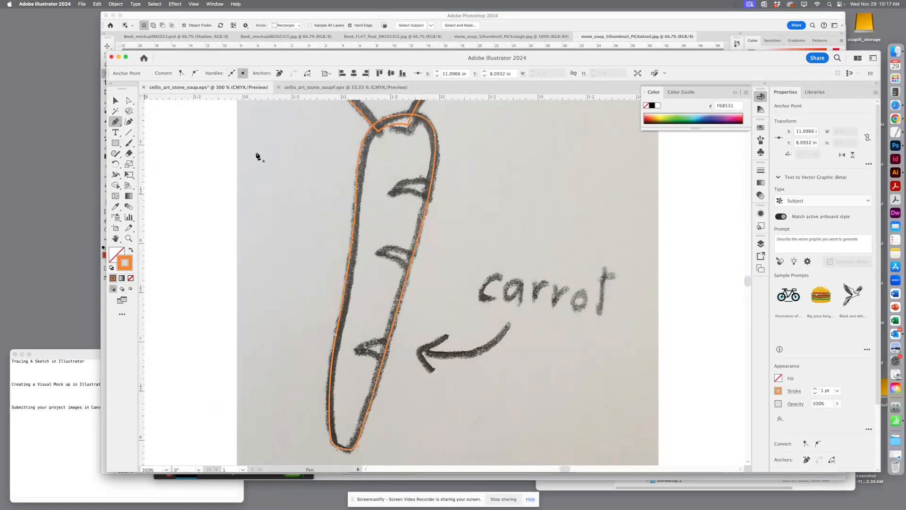
pyautogui.press('super+minus')
pyautogui.press('super+minus')
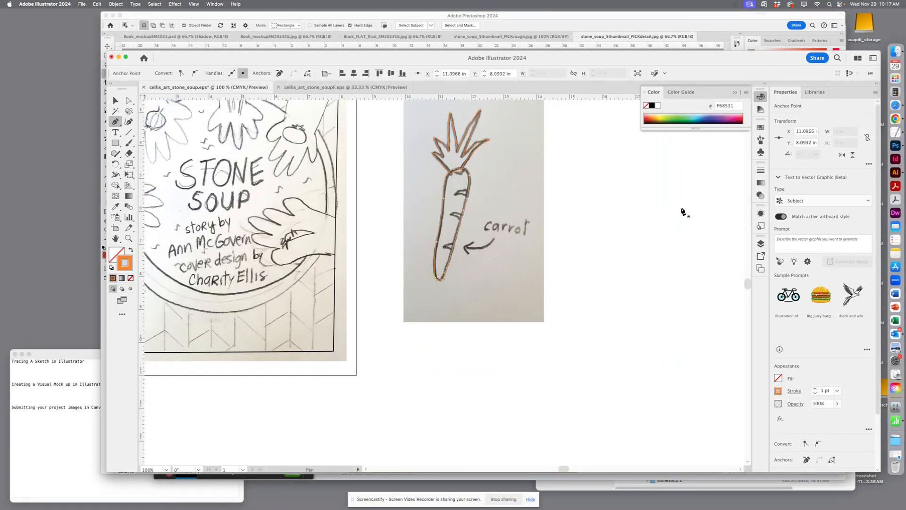
pyautogui.moveTo(536, 253); pyautogui.dragTo(440, 380)
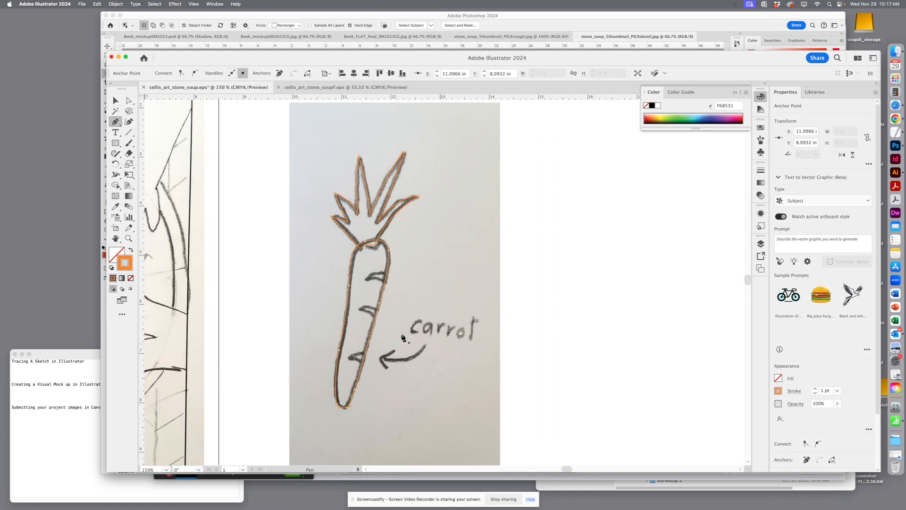
pyautogui.click(761, 245)
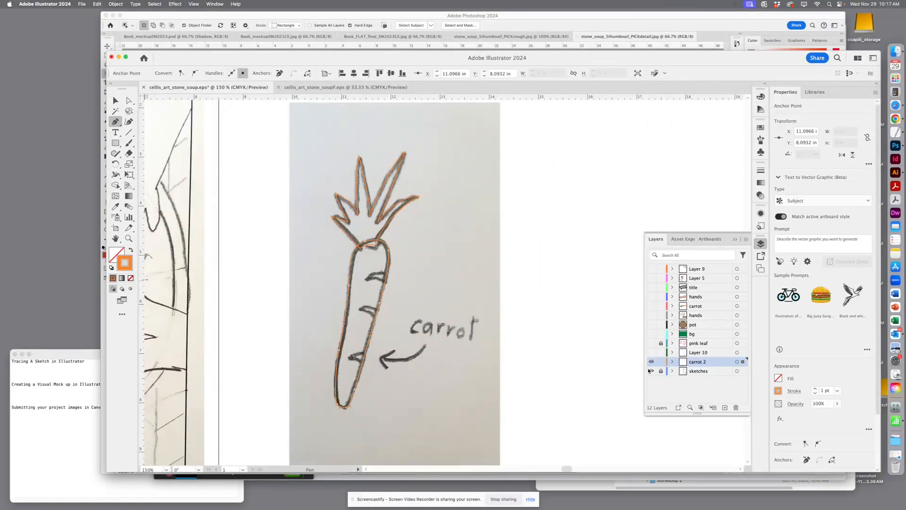
pyautogui.click(651, 371)
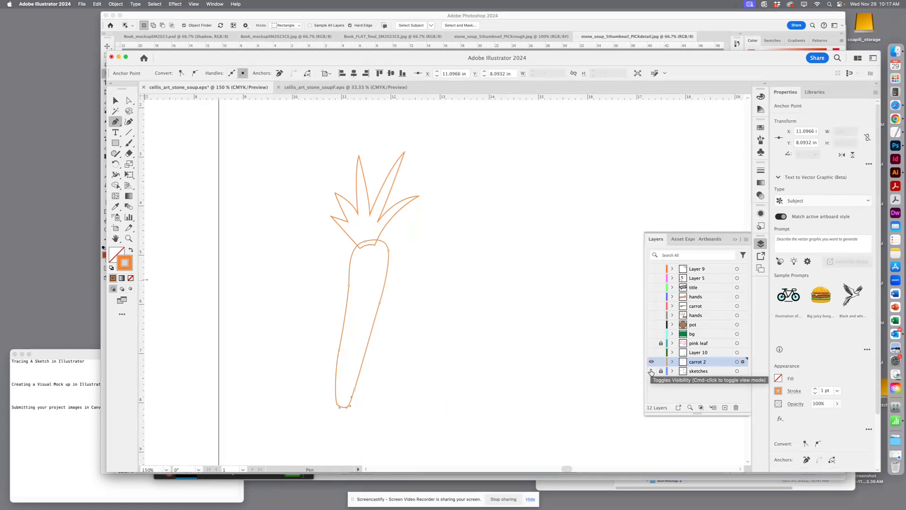
pyautogui.click(652, 371)
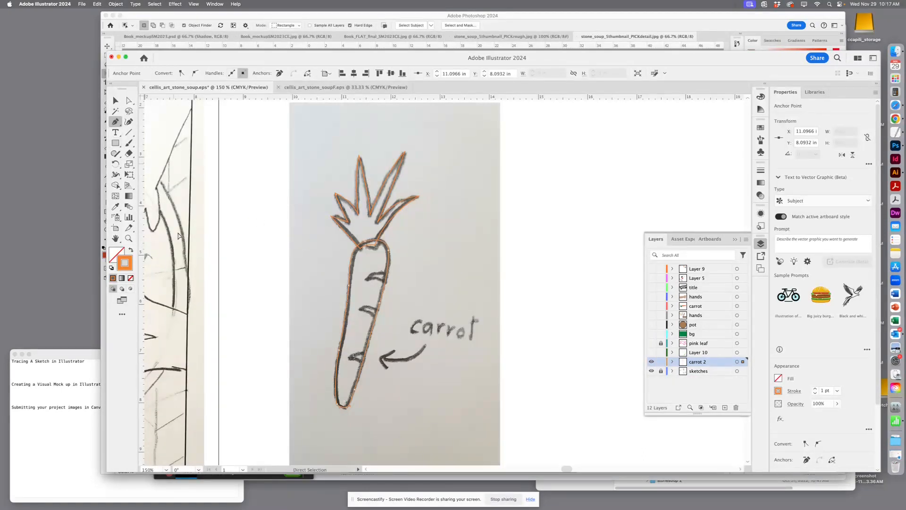
pyautogui.press('super+equal')
pyautogui.moveTo(487, 201)
pyautogui.mouseDown()
pyautogui.moveTo(399, 305)
pyautogui.moveTo(398, 319)
pyautogui.mouseUp()
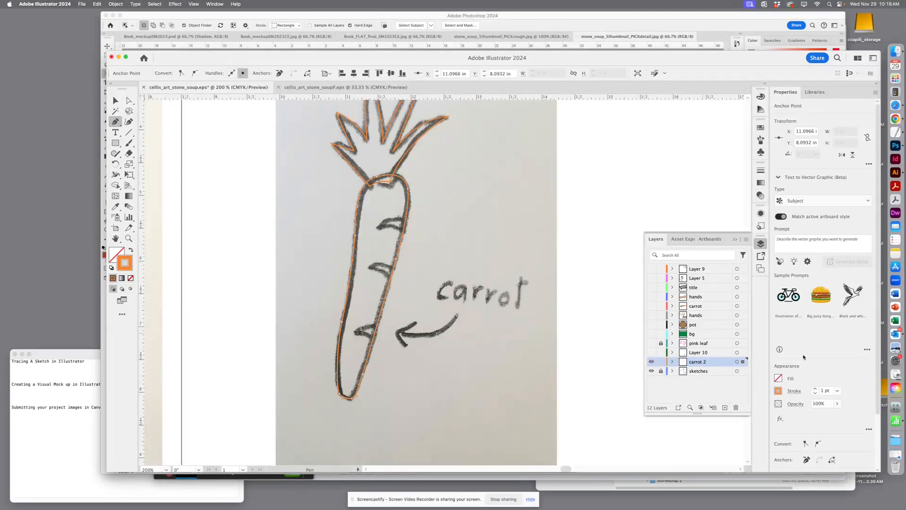
# Add a new layer above carrot 2, then select the carrot body outline and lock it
pyautogui.click(725, 408)
pyautogui.click(115, 100)
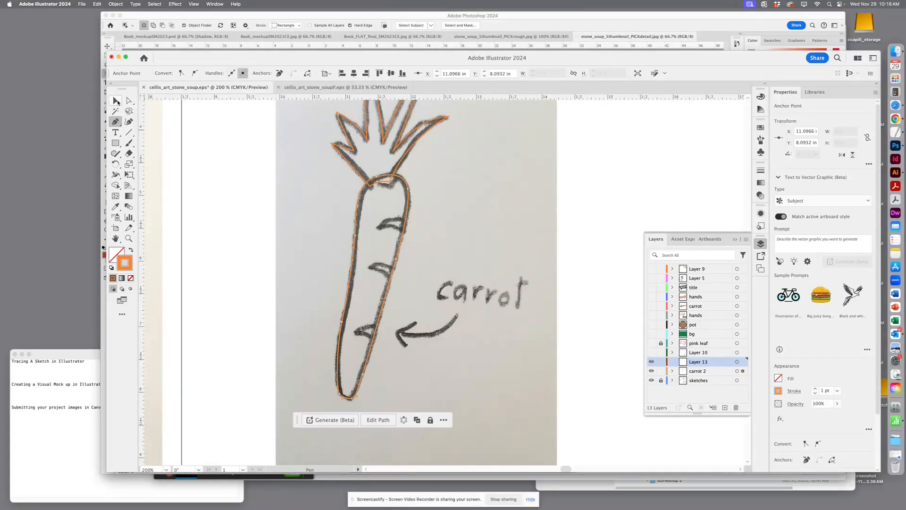
pyautogui.click(218, 178)
pyautogui.click(396, 254)
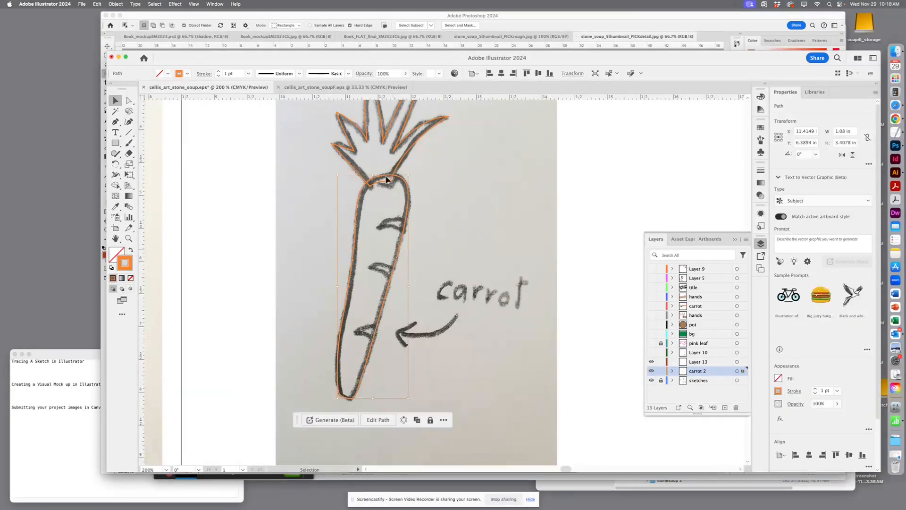
pyautogui.click(161, 6)
pyautogui.moveTo(118, 65)
pyautogui.click(210, 66)
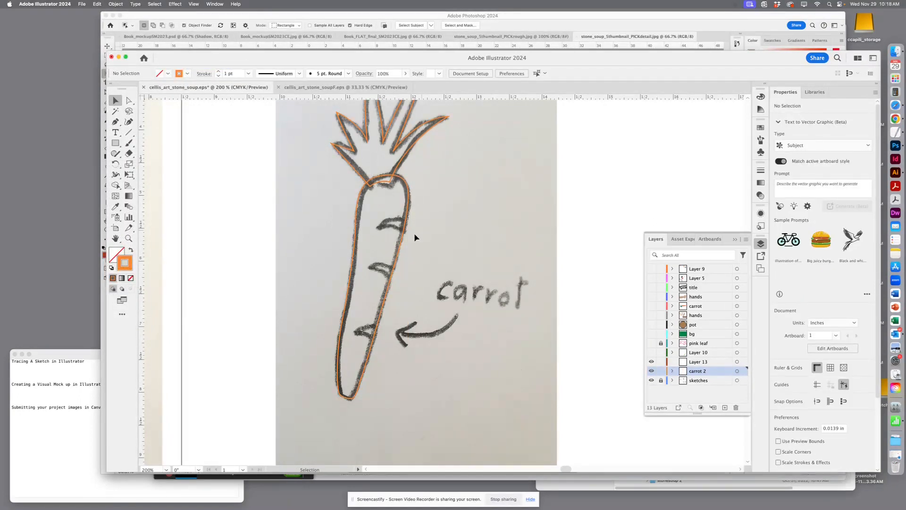
# Trace the uppermost crease mark on the carrot body as a closed curved shape with the Pen tool
pyautogui.click(116, 123)
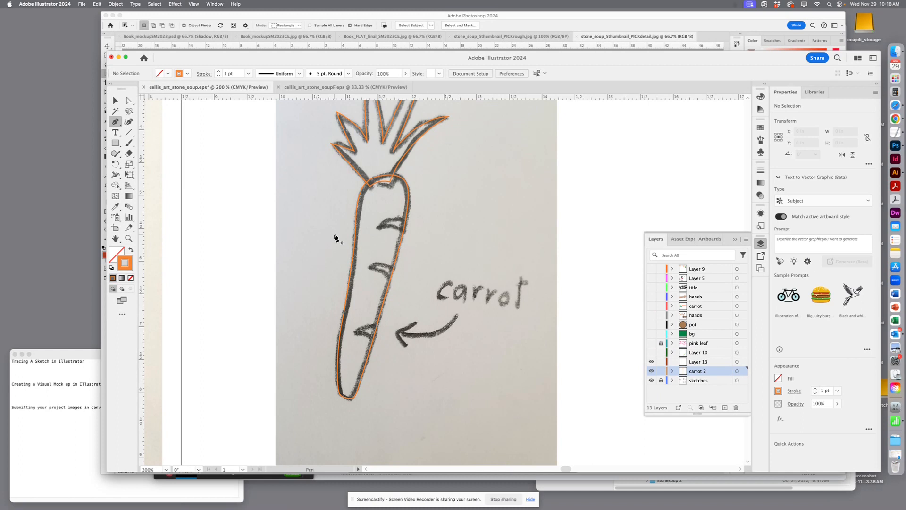
pyautogui.press('super+equal')
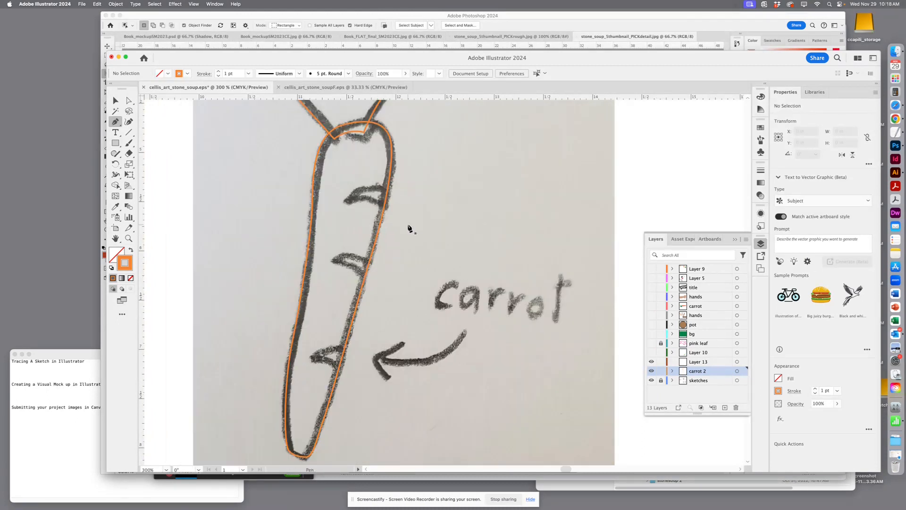
pyautogui.click(387, 192)
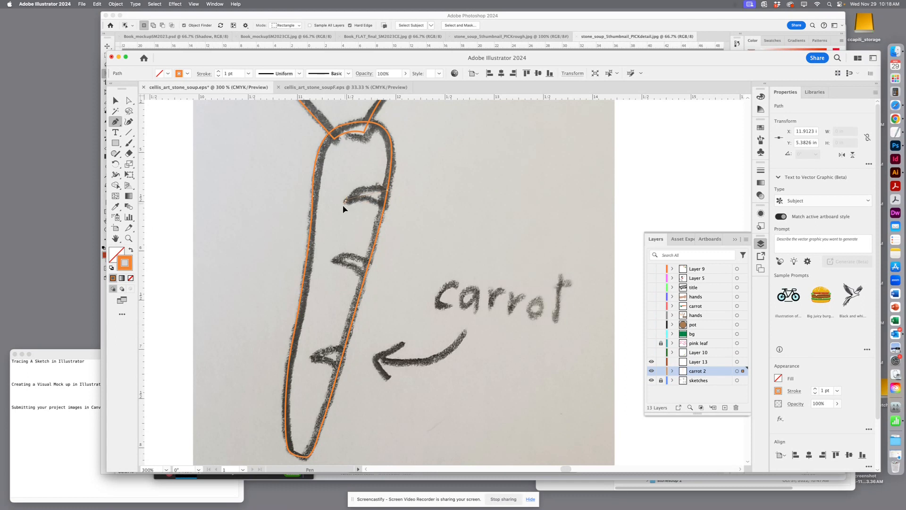
pyautogui.moveTo(322, 228); pyautogui.dragTo(328, 220)
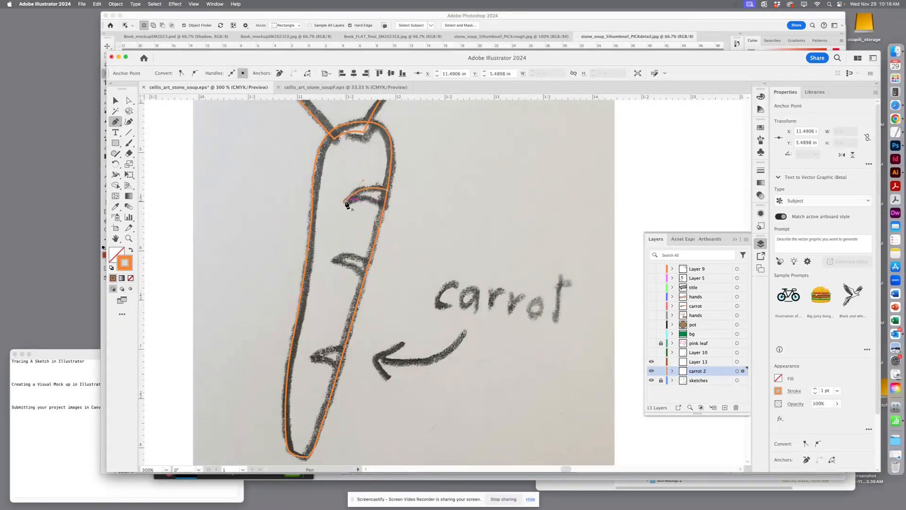
pyautogui.moveTo(382, 207)
pyautogui.mouseDown()
pyautogui.moveTo(396, 220)
pyautogui.moveTo(385, 214)
pyautogui.mouseUp()
pyautogui.click(387, 190)
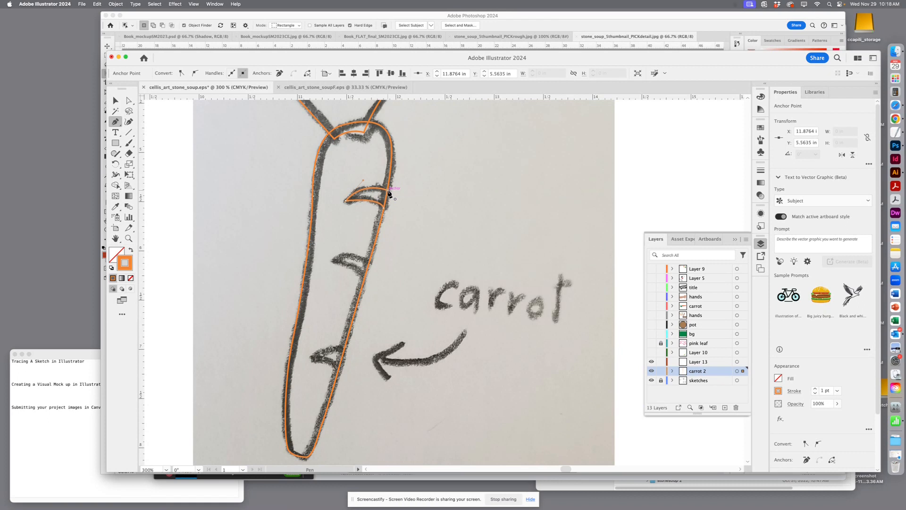
# Trace the middle and lower crease marks on the carrot body as two more closed curved shapes
pyautogui.click(370, 262)
pyautogui.moveTo(333, 260)
pyautogui.mouseDown()
pyautogui.moveTo(314, 277)
pyautogui.moveTo(321, 271)
pyautogui.mouseUp()
pyautogui.click(364, 277)
pyautogui.click(344, 349)
pyautogui.moveTo(312, 357); pyautogui.dragTo(305, 368)
pyautogui.click(314, 359)
pyautogui.click(339, 371)
pyautogui.click(345, 352)
pyautogui.scroll(-2, 516, 234)
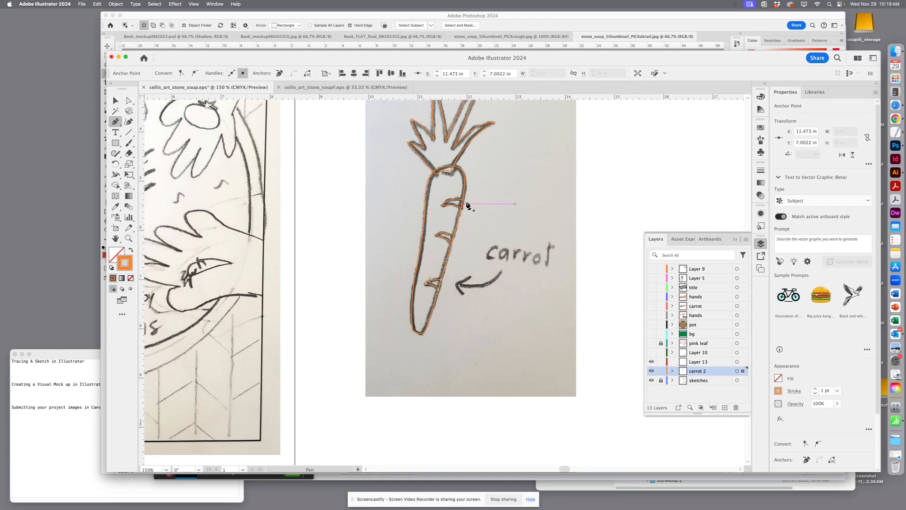
# Leave the Pen tool, hide the sketches layer and deselect the traced artwork
pyautogui.click(115, 100)
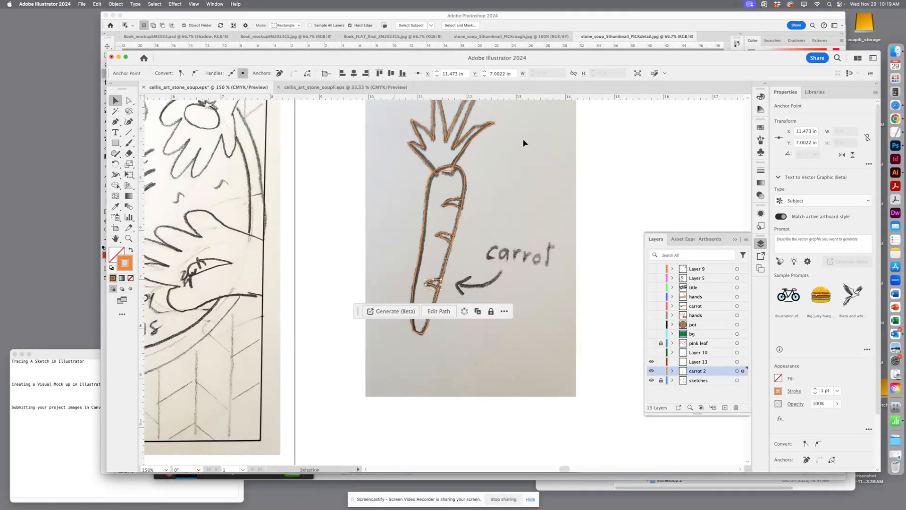
pyautogui.moveTo(518, 223); pyautogui.dragTo(504, 226)
pyautogui.moveTo(440, 263); pyautogui.dragTo(528, 279)
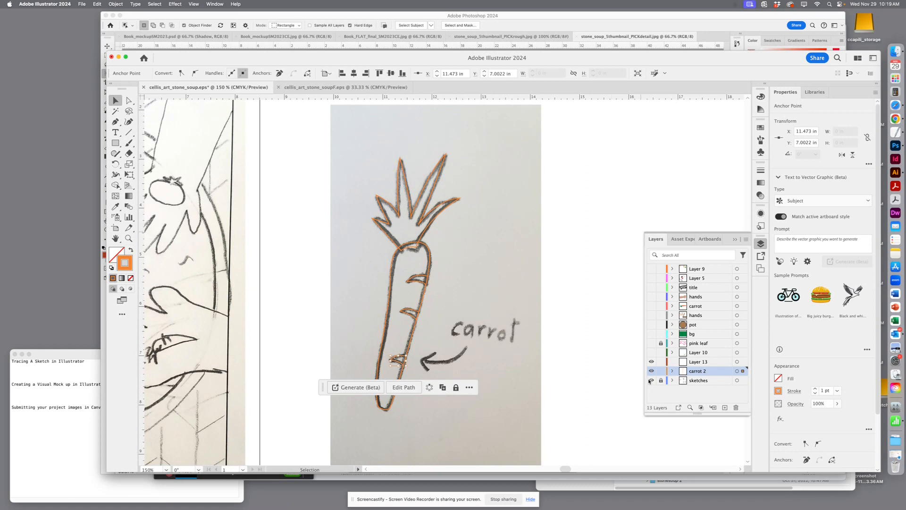
pyautogui.click(652, 380)
pyautogui.click(445, 314)
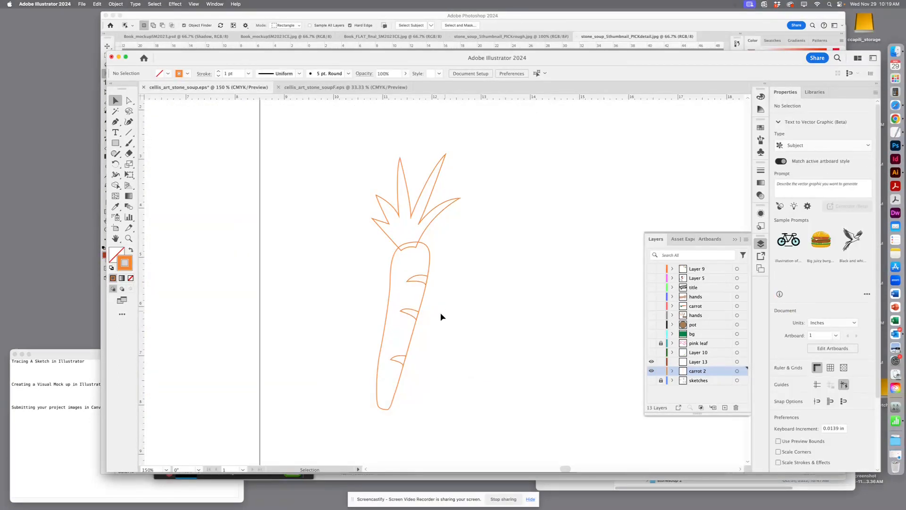
# Select the carrot leaves, swap their stroke and fill, and set the fill colour to green 148414
pyautogui.click(423, 237)
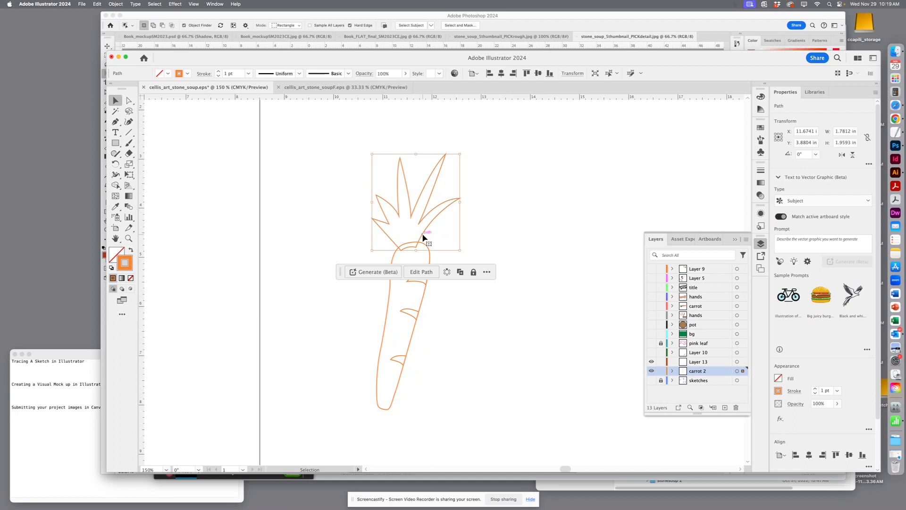
pyautogui.click(130, 250)
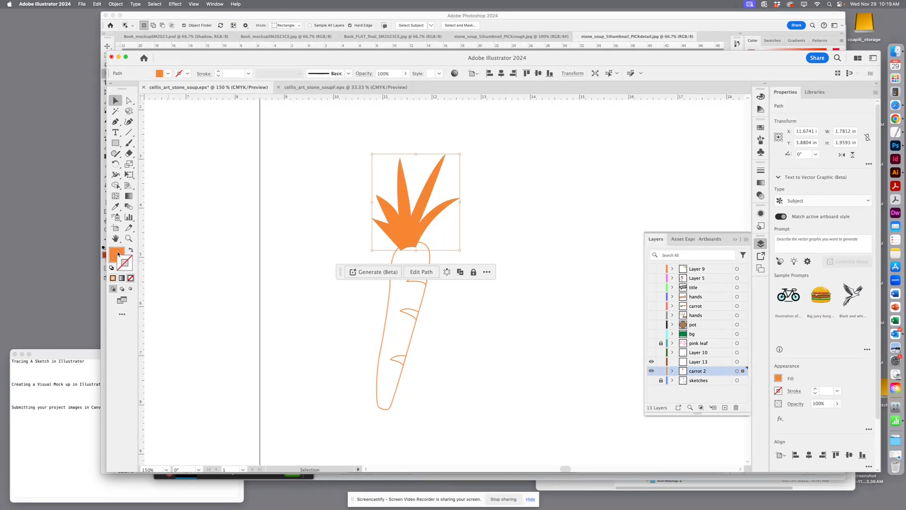
pyautogui.doubleClick(117, 253)
pyautogui.click(454, 282)
pyautogui.click(427, 281)
pyautogui.click(421, 260)
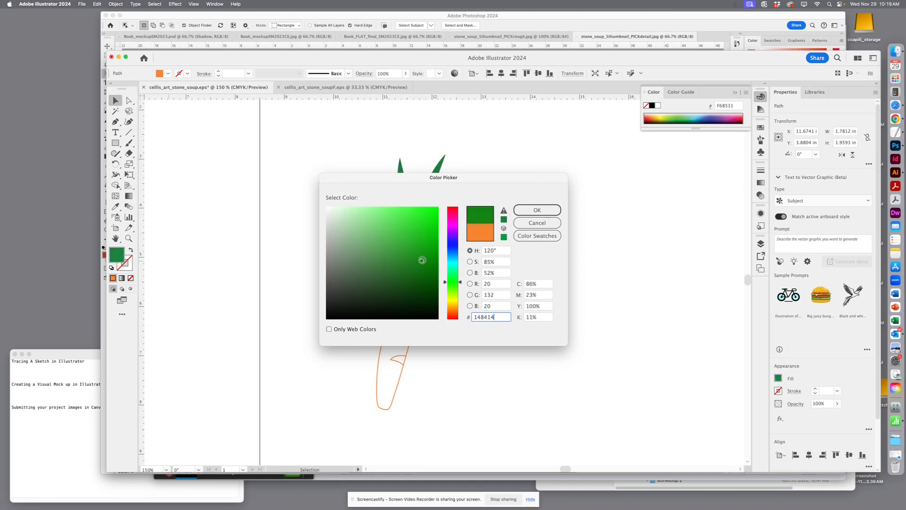
pyautogui.click(543, 211)
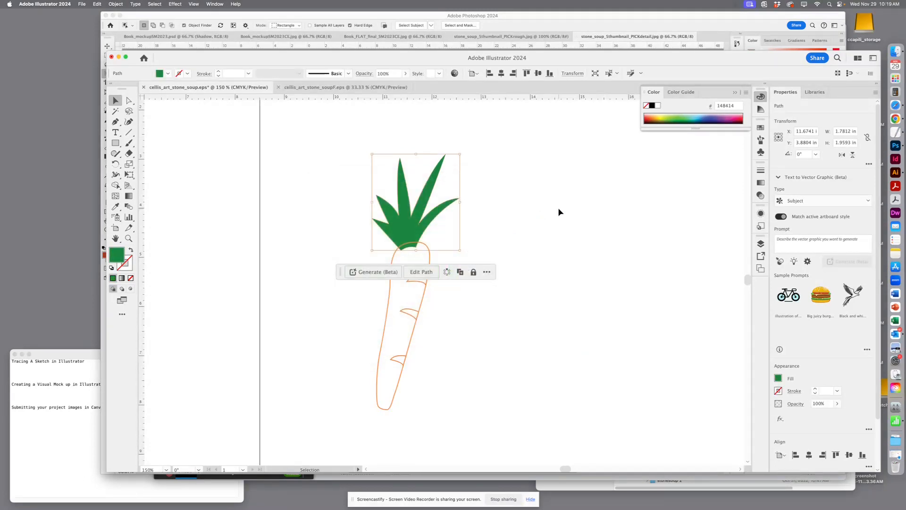
# Select the three crease marks, swap their stroke and fill so they are solid orange, and group them
pyautogui.click(417, 262)
pyautogui.click(414, 278)
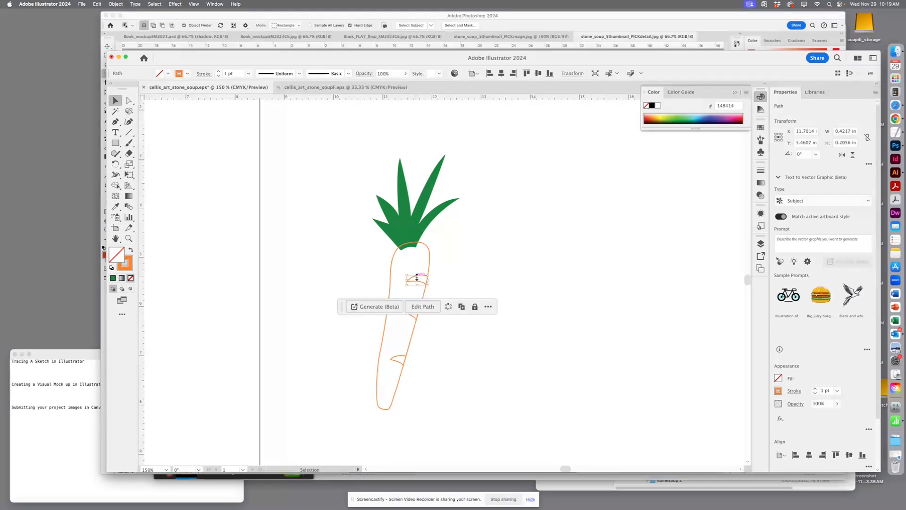
pyautogui.keyDown('shift'); pyautogui.click(414, 316); pyautogui.keyUp('shift')
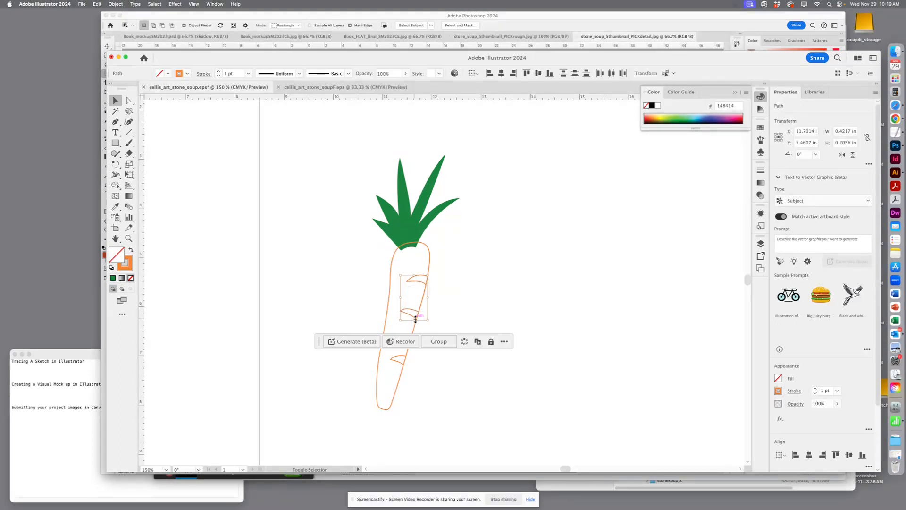
pyautogui.keyDown('shift'); pyautogui.click(397, 361); pyautogui.keyUp('shift')
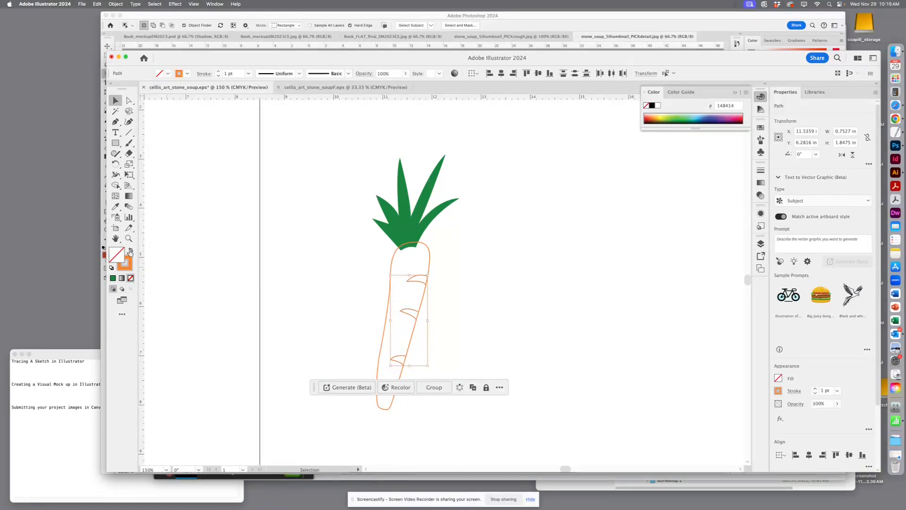
pyautogui.click(130, 250)
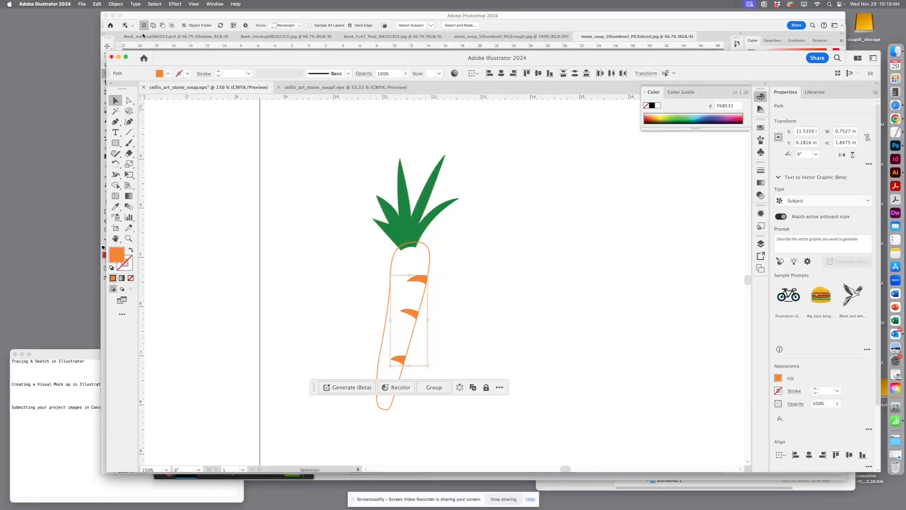
pyautogui.click(120, 5)
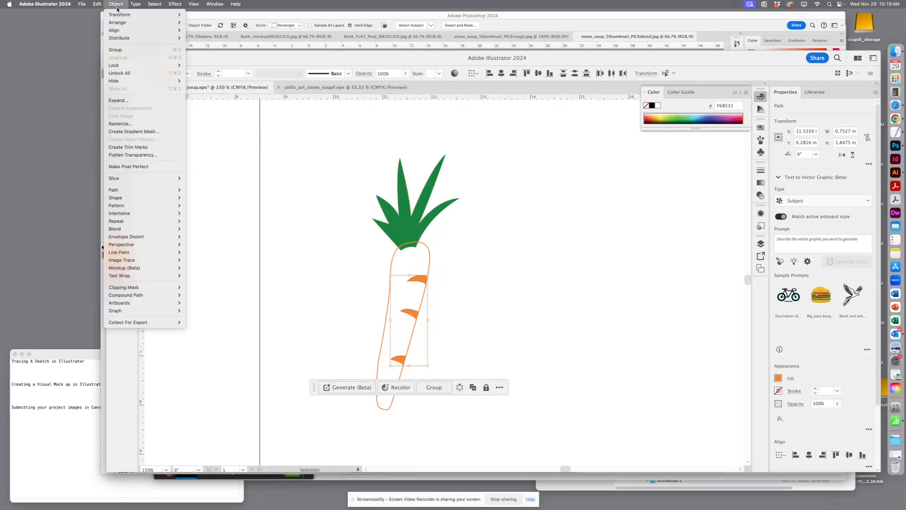
pyautogui.click(142, 49)
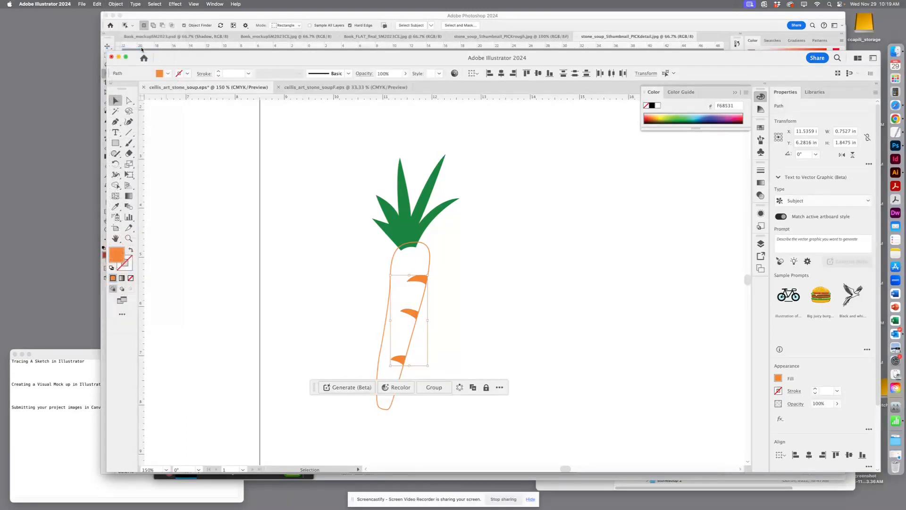
pyautogui.click(490, 277)
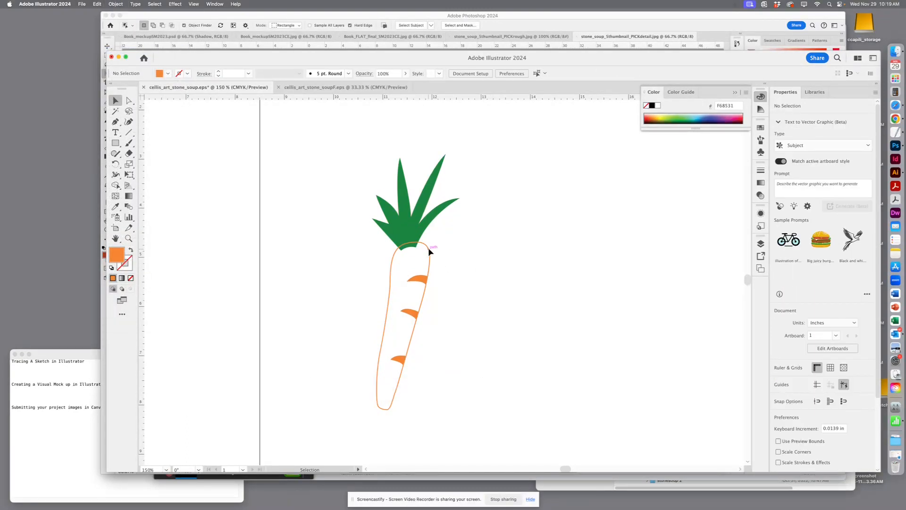
# Unlock all objects, then select the carrot body and swap its stroke and fill to make it solid orange
pyautogui.click(114, 5)
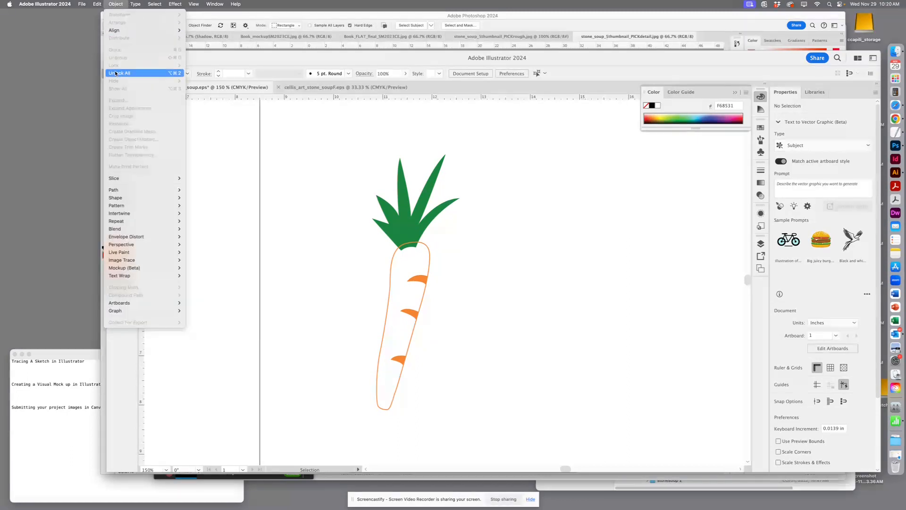
pyautogui.click(115, 73)
pyautogui.click(449, 242)
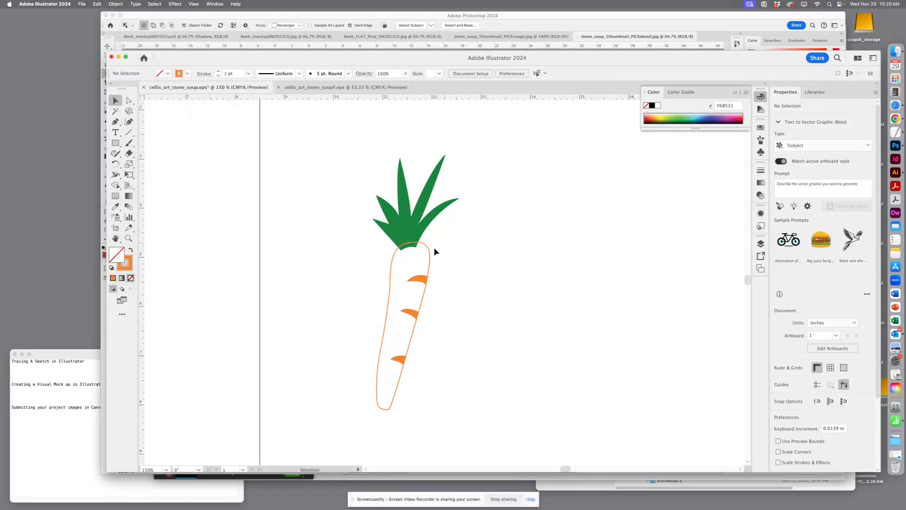
pyautogui.click(428, 258)
pyautogui.click(129, 262)
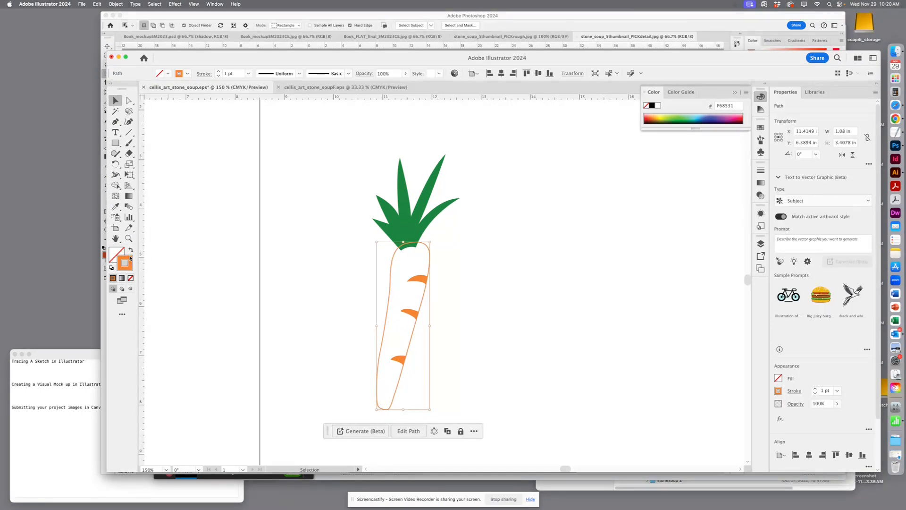
pyautogui.click(131, 250)
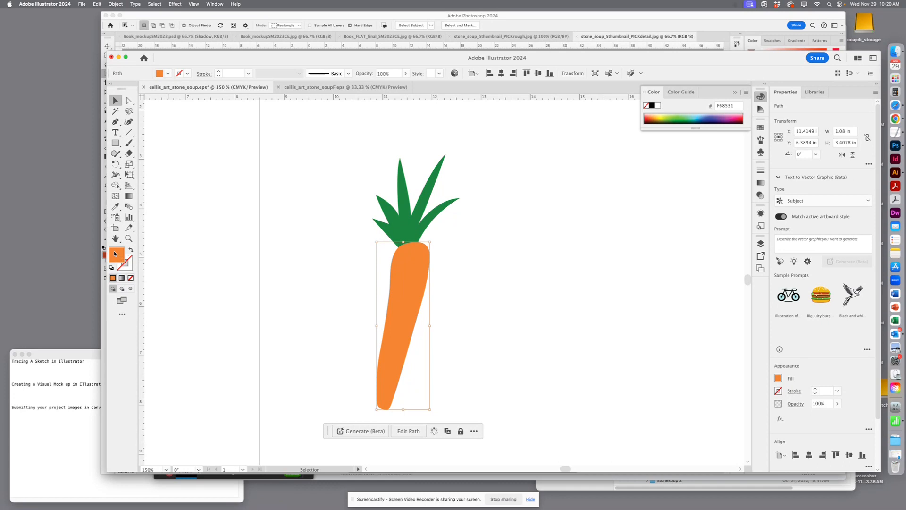
# Set the carrot body's fill to the darker orange DD6819 and deselect it
pyautogui.doubleClick(114, 253)
pyautogui.click(426, 216)
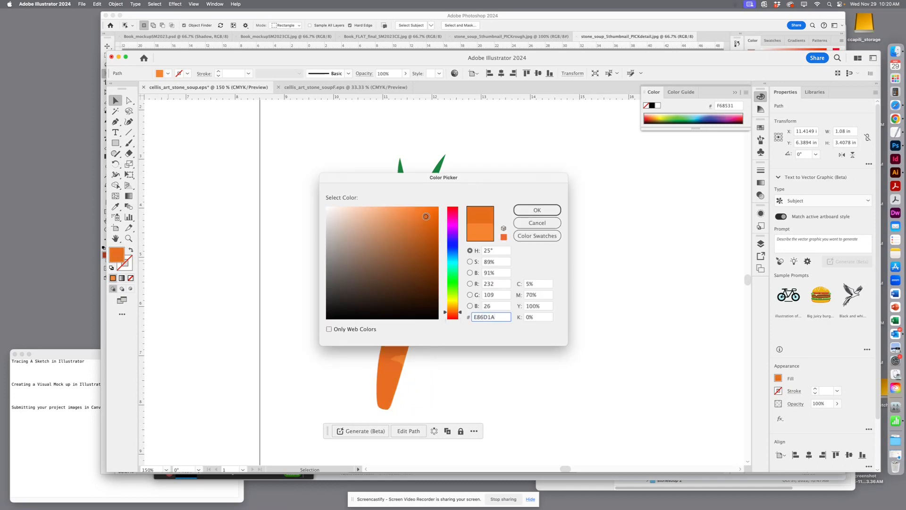
pyautogui.moveTo(426, 216); pyautogui.dragTo(426, 219)
pyautogui.moveTo(405, 178); pyautogui.dragTo(551, 185)
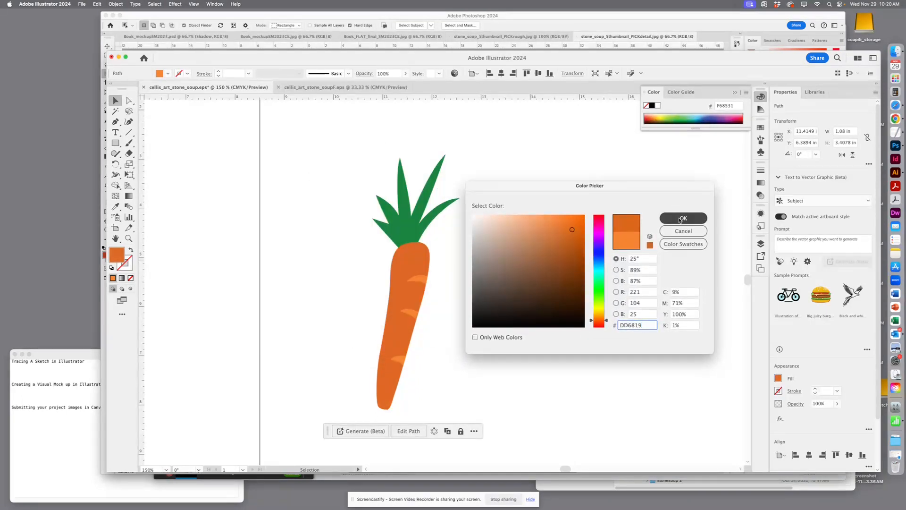
pyautogui.click(682, 218)
pyautogui.click(317, 264)
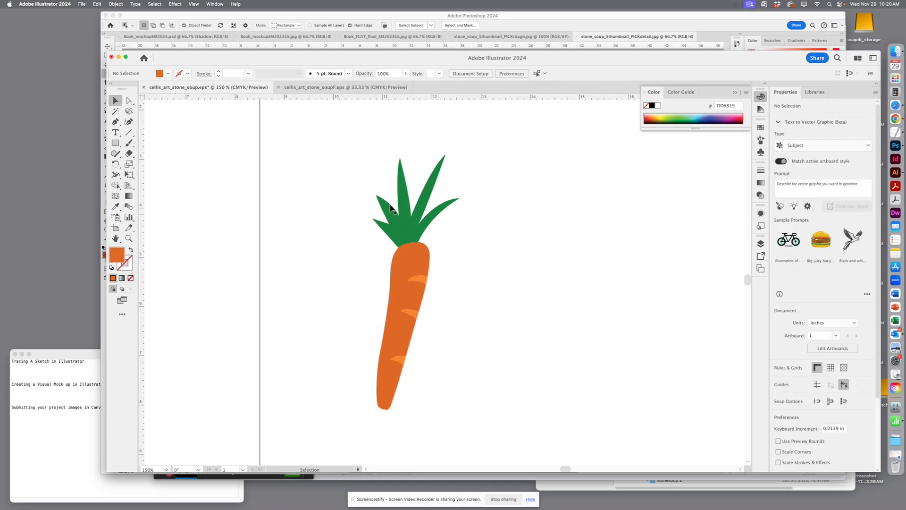
# Select the green carrot leaves and bring them to the front of the stacking order
pyautogui.click(407, 215)
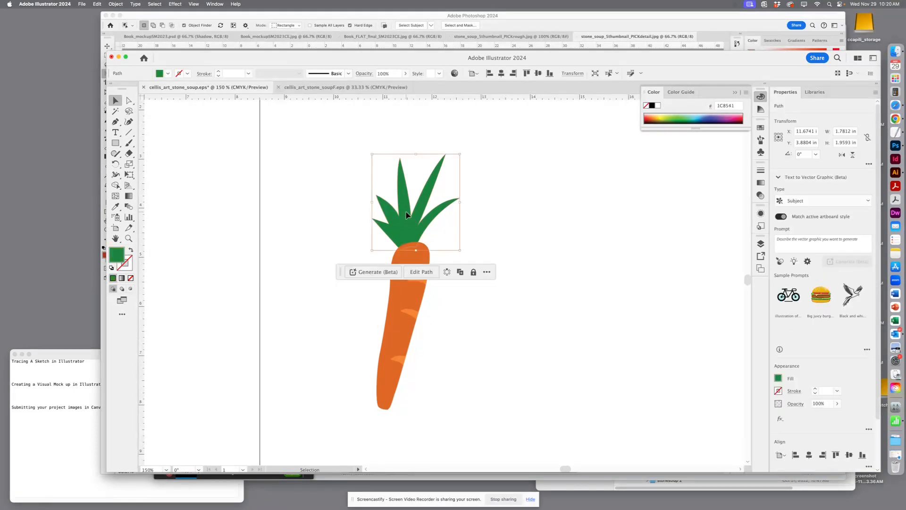
pyautogui.click(494, 208)
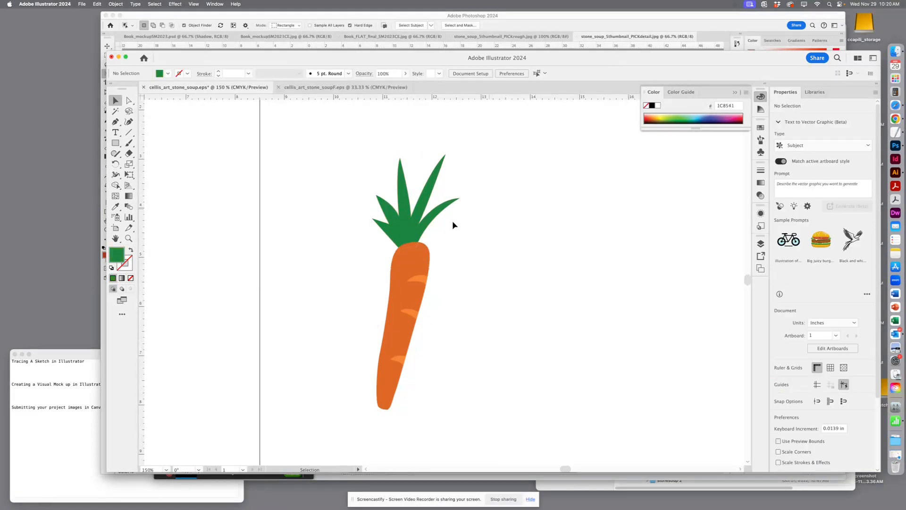
pyautogui.click(415, 237)
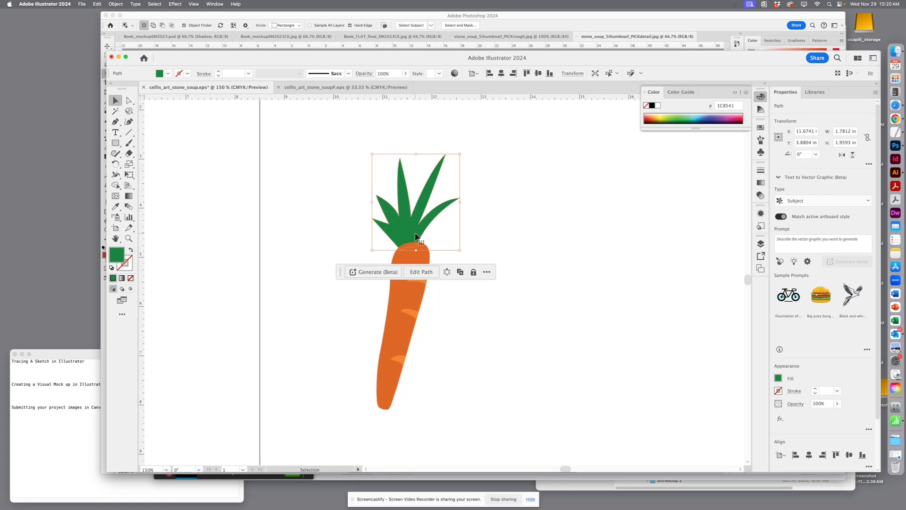
pyautogui.click(115, 4)
pyautogui.moveTo(149, 5)
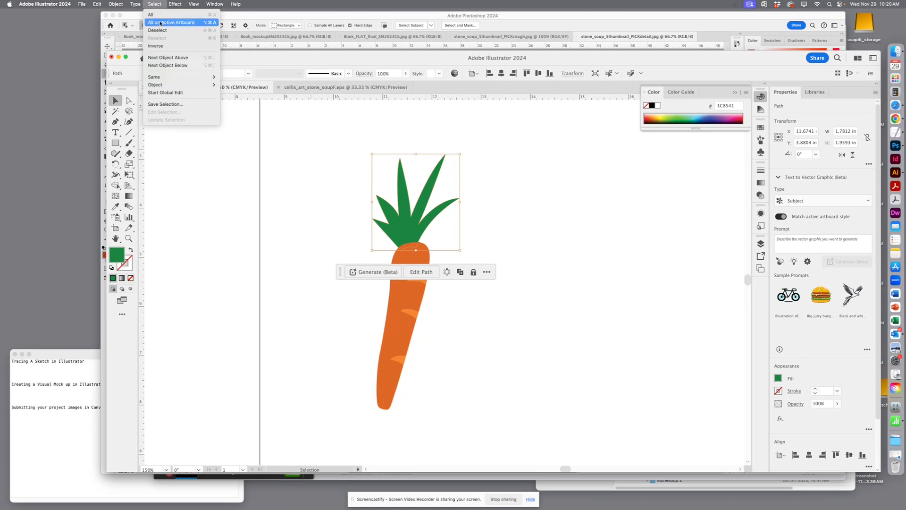
pyautogui.moveTo(116, 5)
pyautogui.moveTo(123, 25)
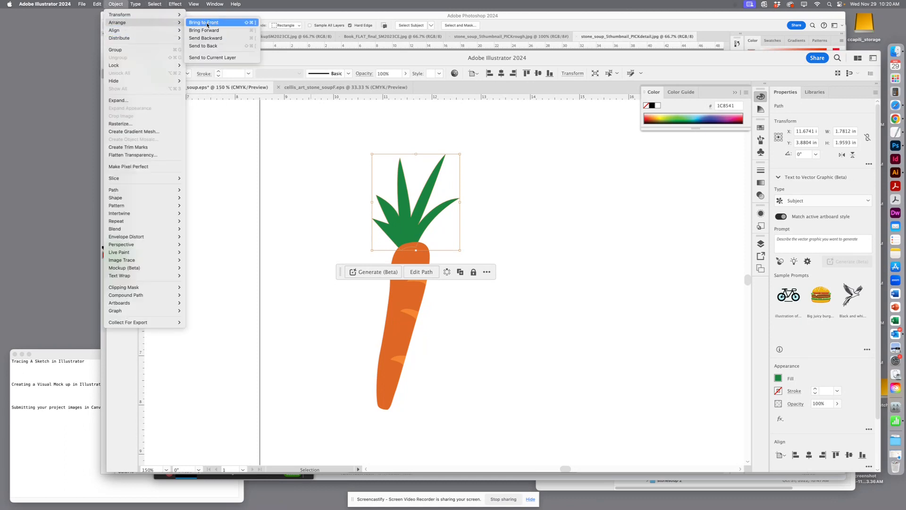
pyautogui.click(216, 23)
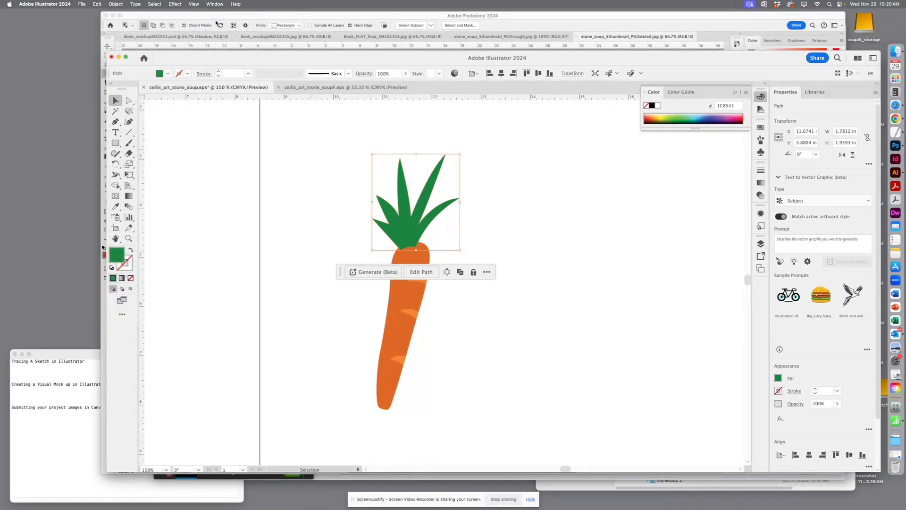
# Send the carrot leaves to the back so they sit behind the carrot body, deselect them and save the document
pyautogui.click(115, 4)
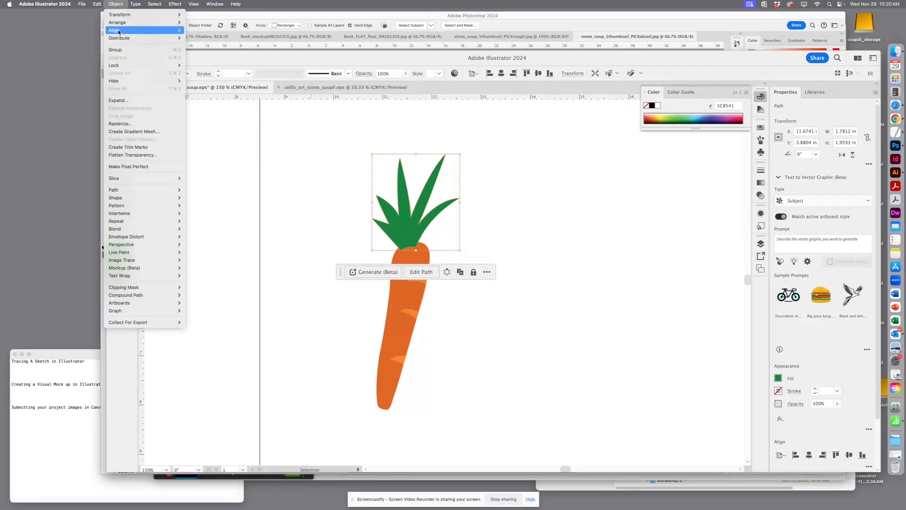
pyautogui.moveTo(120, 26)
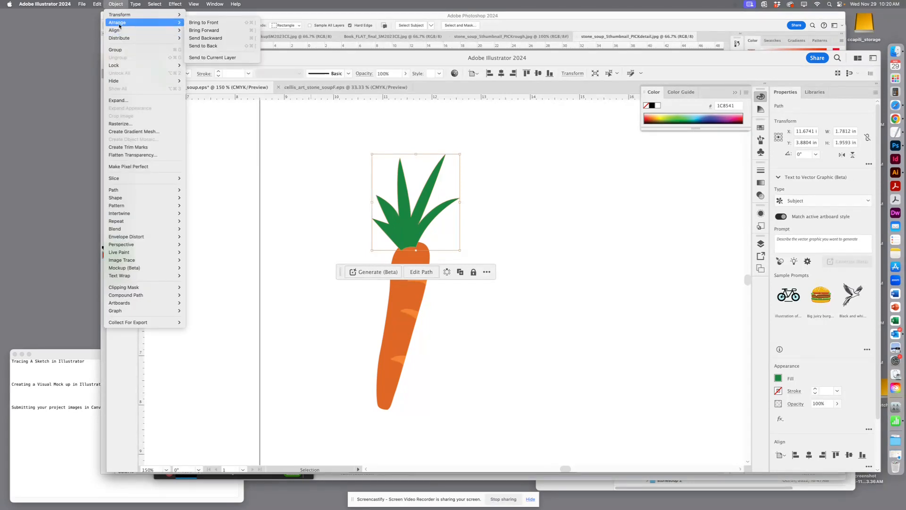
pyautogui.click(204, 45)
pyautogui.click(495, 230)
pyautogui.press('a')
pyautogui.press('super+s')
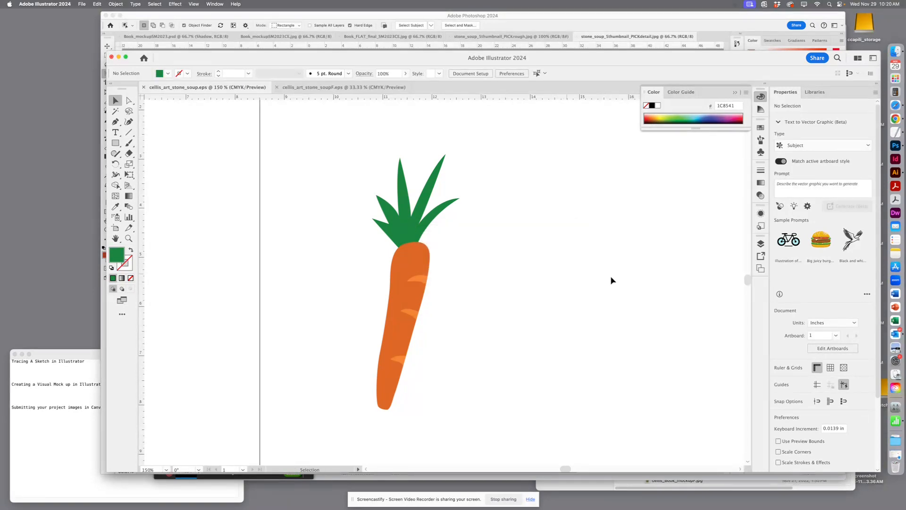
# Show the sketches layer beneath the finished carrot and bring the whole cover sketch into view
pyautogui.click(761, 244)
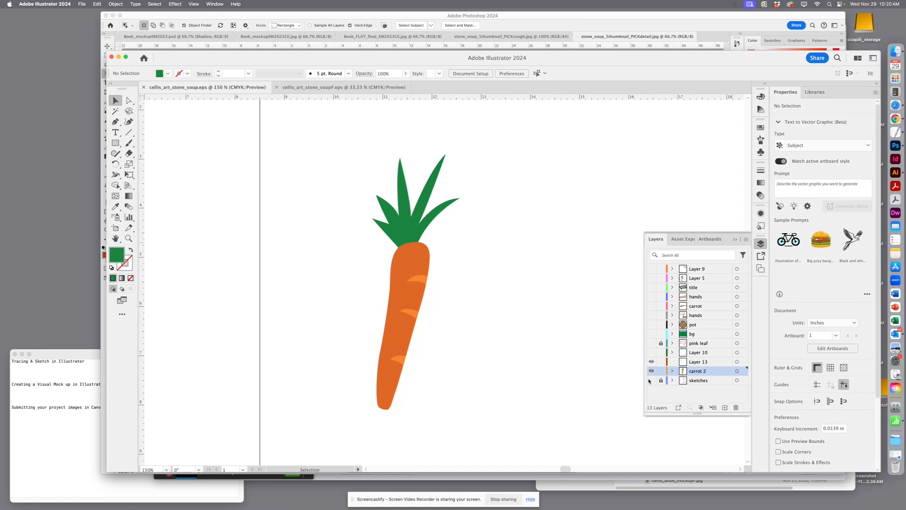
pyautogui.click(651, 380)
pyautogui.press('cmd+minus')
pyautogui.press('cmd+minus')
pyautogui.press('cmd+minus')
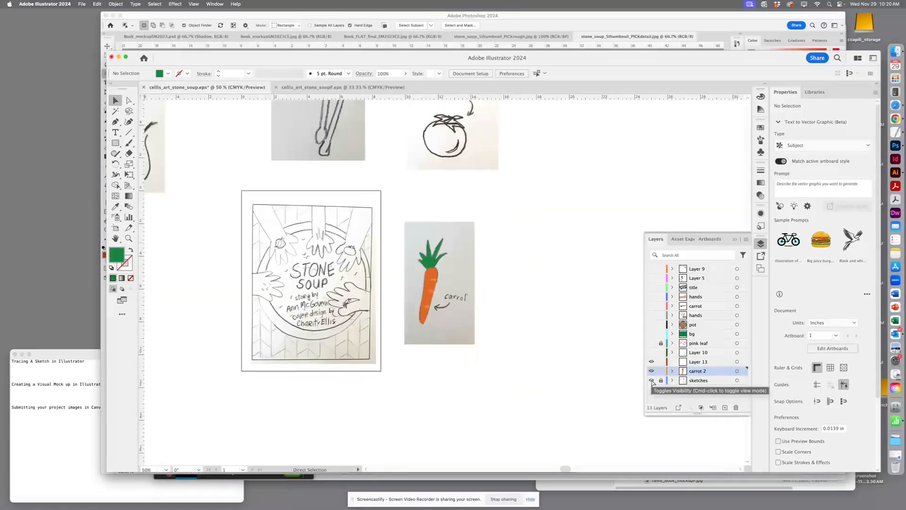
pyautogui.moveTo(473, 375); pyautogui.dragTo(552, 418)
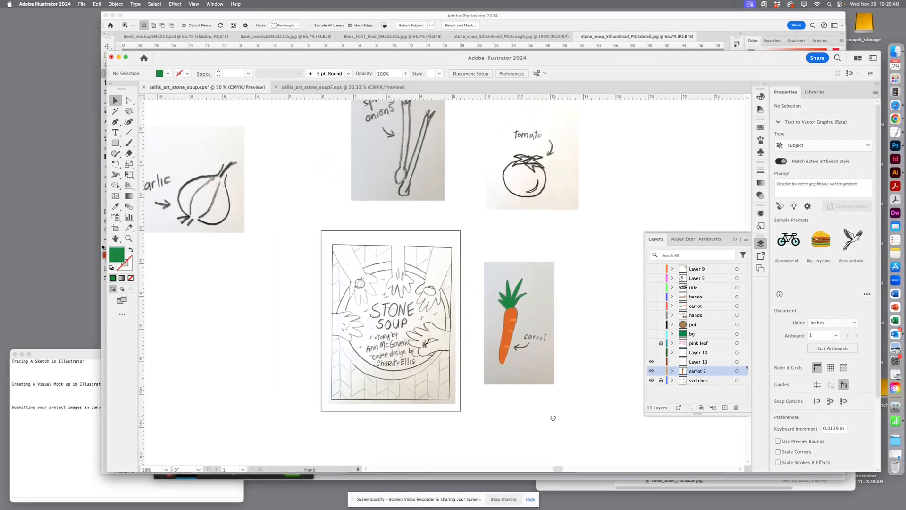
# Select all the parts of the carrot and group them into one object
pyautogui.click(482, 382)
pyautogui.press('cmd+plus')
pyautogui.press('cmd+plus')
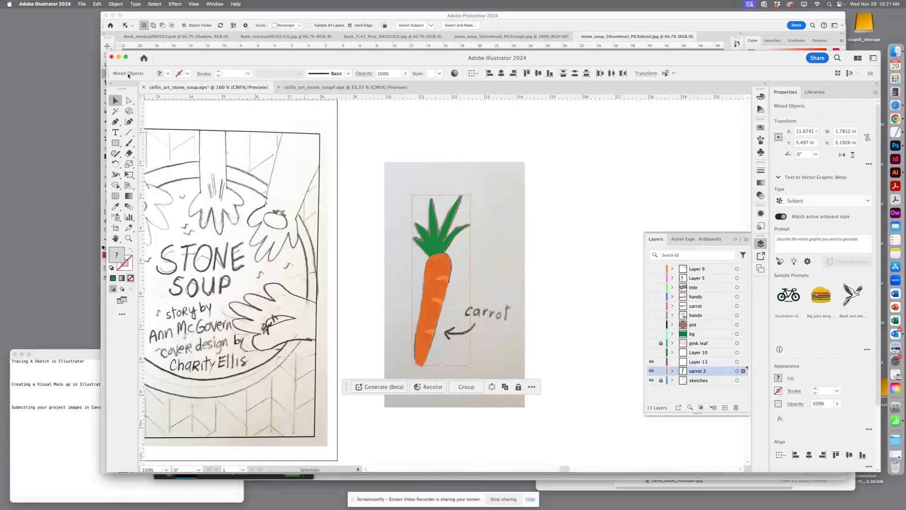
pyautogui.click(115, 4)
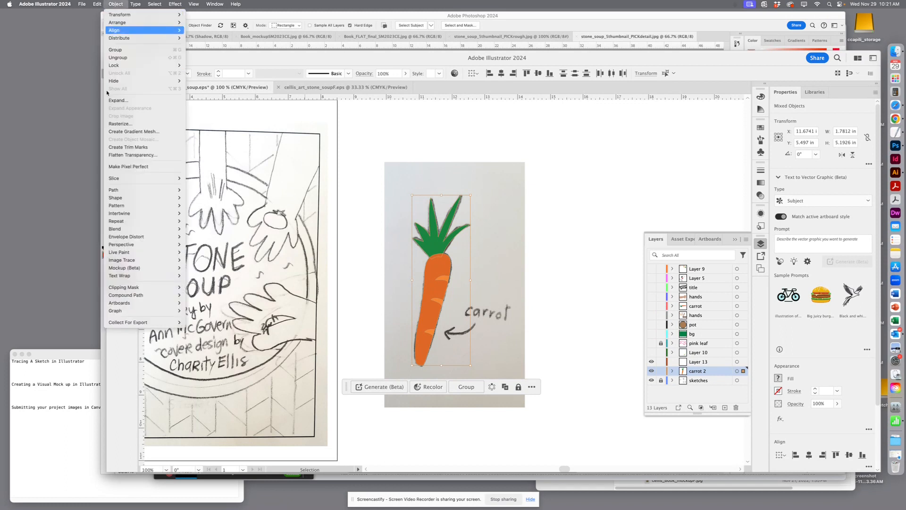
pyautogui.click(123, 50)
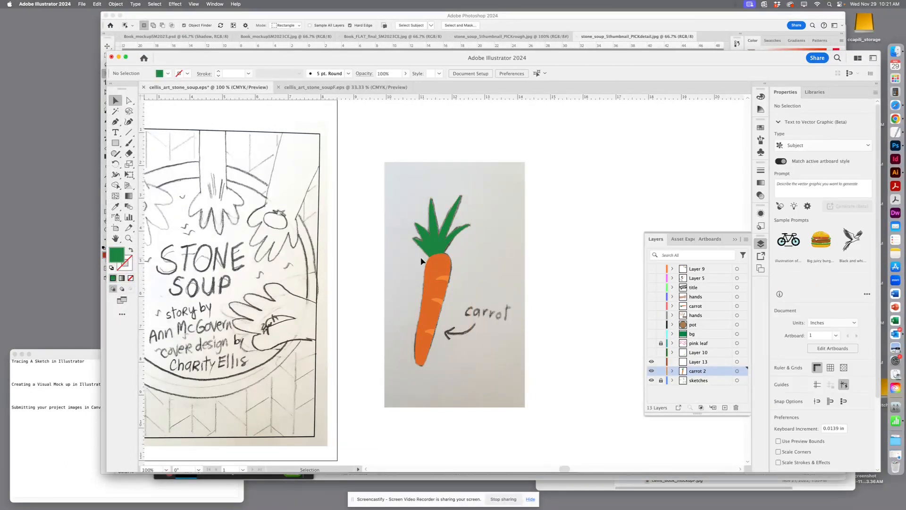
# Scale the carrot group down and move it onto the cover sketch near the right-hand hand
pyautogui.moveTo(437, 254); pyautogui.dragTo(355, 276)
pyautogui.moveTo(390, 218)
pyautogui.mouseDown()
pyautogui.moveTo(344, 269)
pyautogui.moveTo(357, 260)
pyautogui.mouseUp()
pyautogui.moveTo(332, 331)
pyautogui.mouseDown()
pyautogui.moveTo(265, 300)
pyautogui.moveTo(284, 289)
pyautogui.mouseUp()
# Rotate the carrot group to about 109.5° and place it over the carrot held by the sketched right-hand hand, then deselect it
pyautogui.press('r')
pyautogui.moveTo(303, 296); pyautogui.dragTo(249, 312)
pyautogui.press('v')
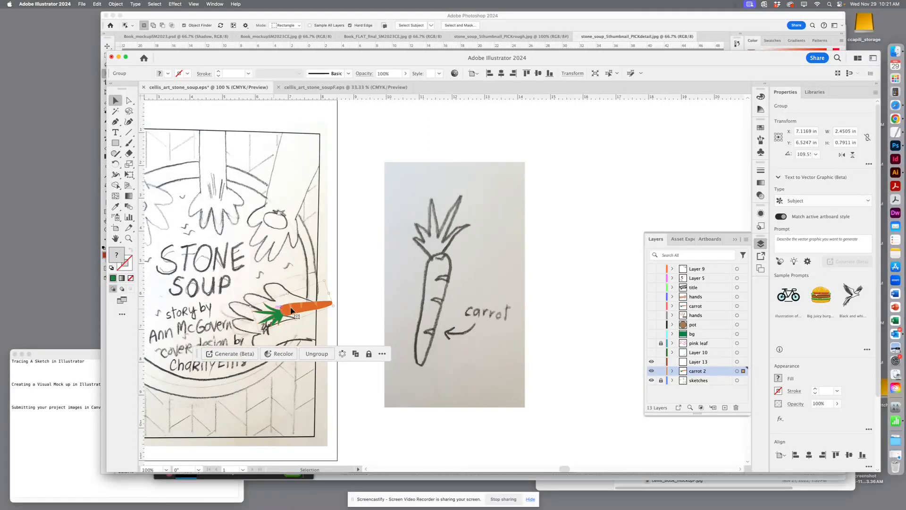
pyautogui.moveTo(308, 310); pyautogui.dragTo(290, 320)
pyautogui.press('super+minus')
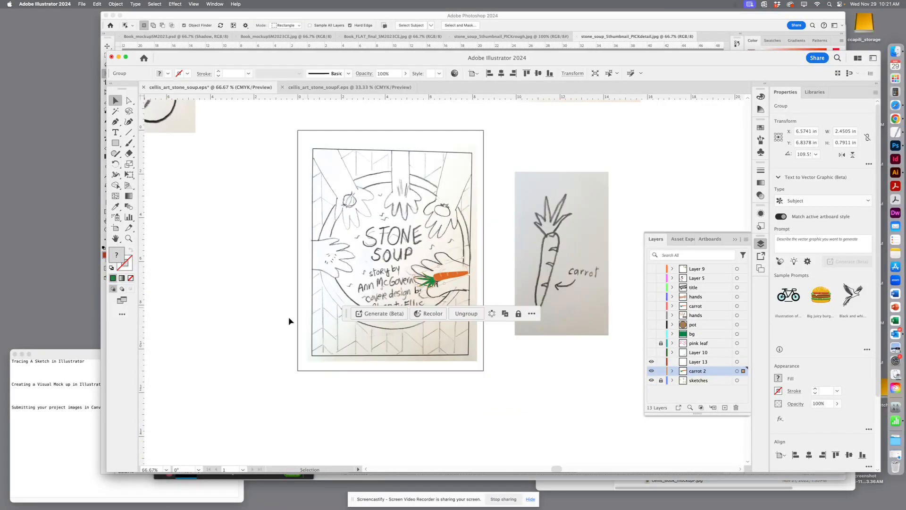
pyautogui.click(501, 206)
# Examine the placed carrot against the cover sketch with the sketches layer hidden and shown, and look over the neighbouring vegetable sketches
pyautogui.moveTo(506, 306); pyautogui.dragTo(549, 390)
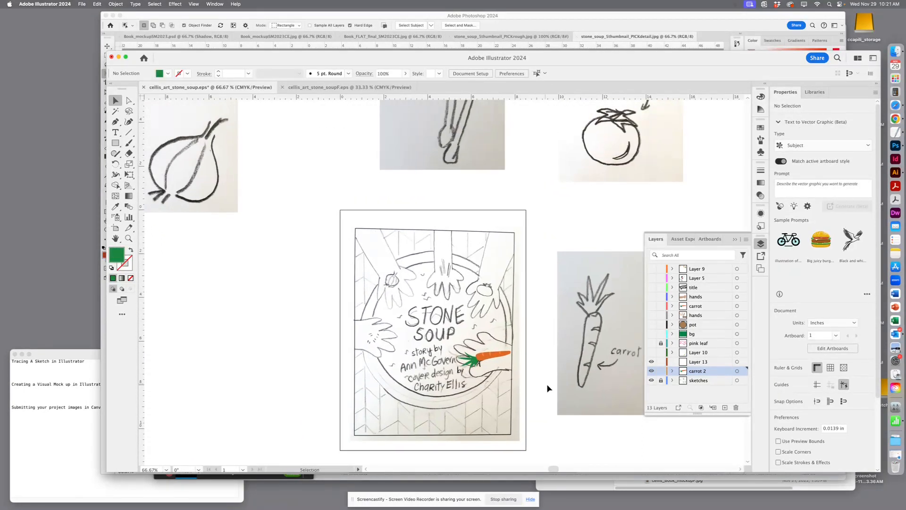
pyautogui.press('a')
pyautogui.press('super+plus')
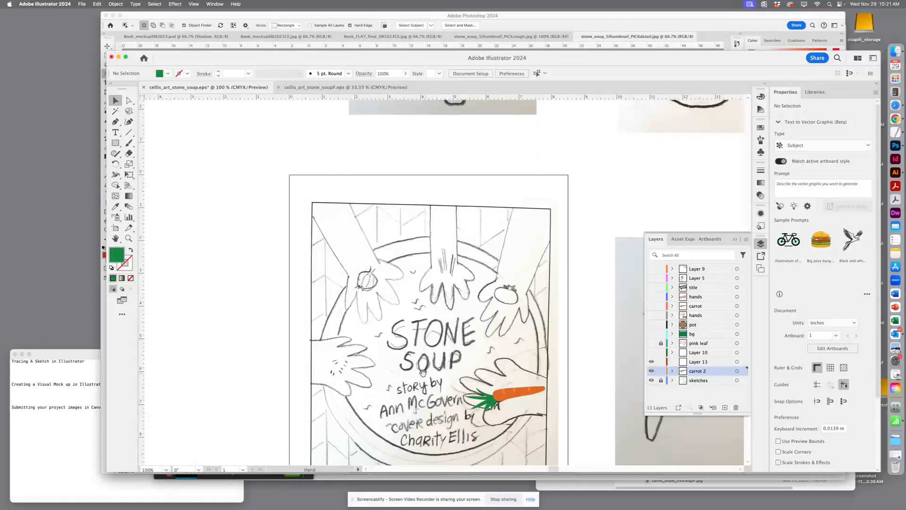
pyautogui.moveTo(424, 373); pyautogui.dragTo(446, 242)
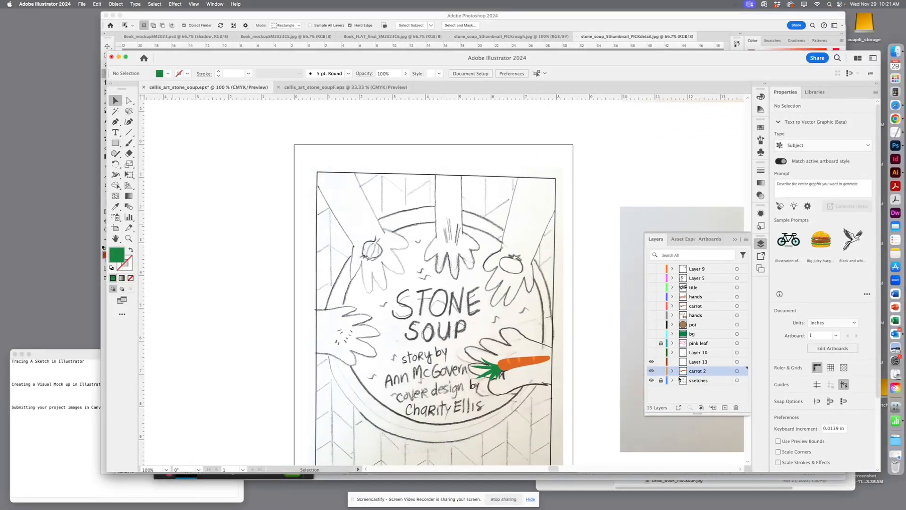
pyautogui.click(651, 380)
pyautogui.click(651, 381)
pyautogui.press('super+minus')
pyautogui.moveTo(562, 245)
pyautogui.mouseDown()
pyautogui.moveTo(472, 284)
pyautogui.moveTo(554, 257)
pyautogui.moveTo(508, 335)
pyautogui.mouseUp()
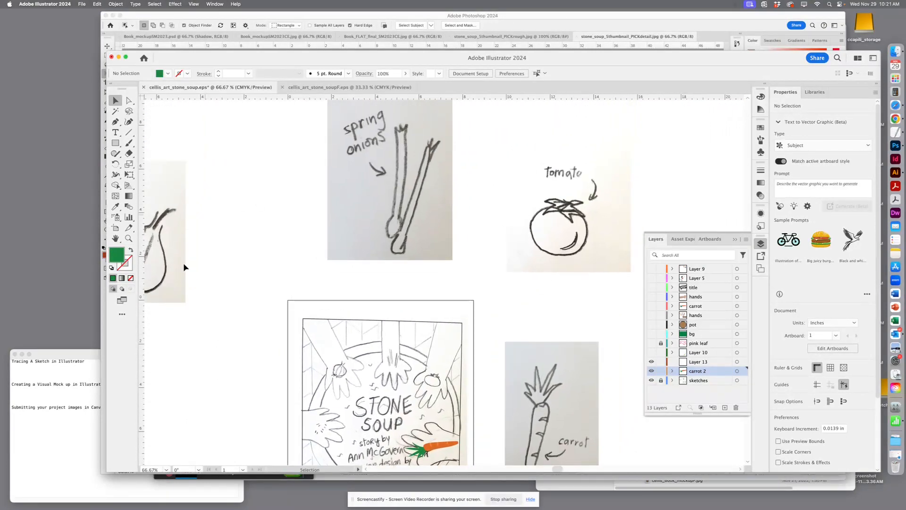
pyautogui.scroll(-5, 347, 401)
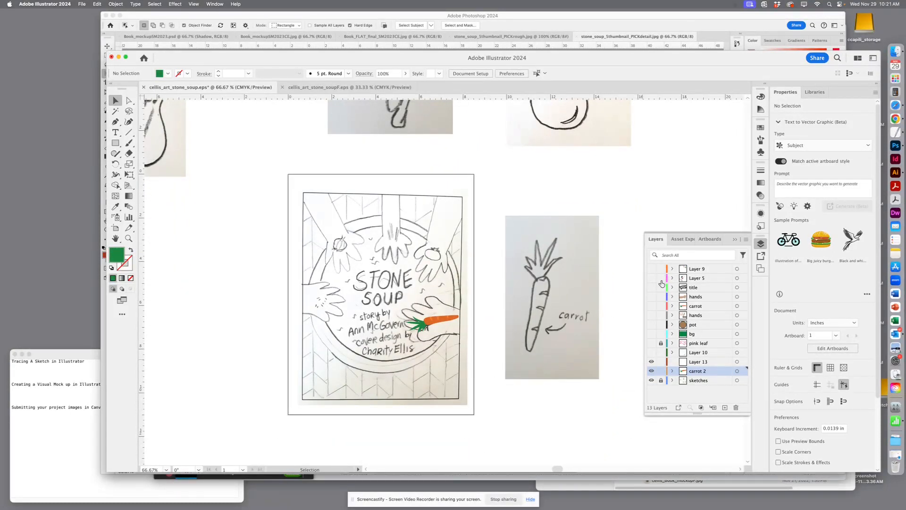
# Show both hands layers and move the left arm straight up over its sketched hand, to about Y 5.81 in
pyautogui.click(651, 296)
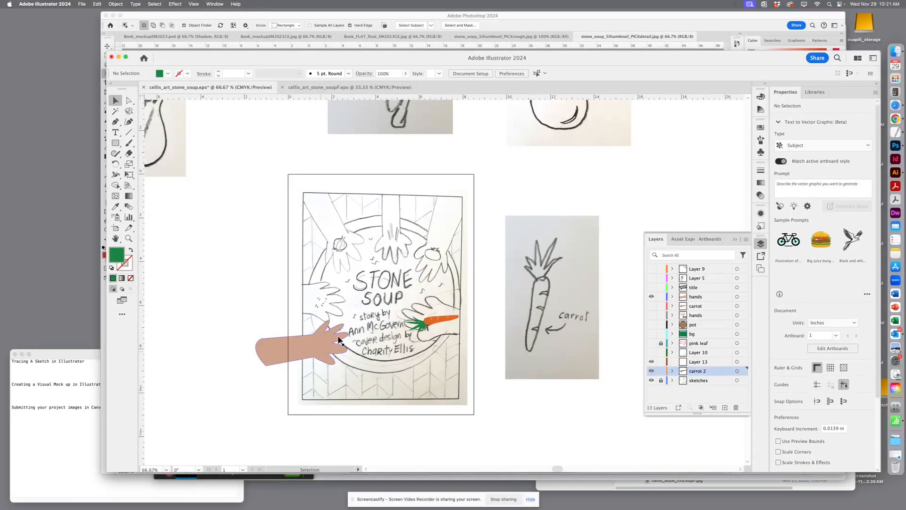
pyautogui.click(651, 315)
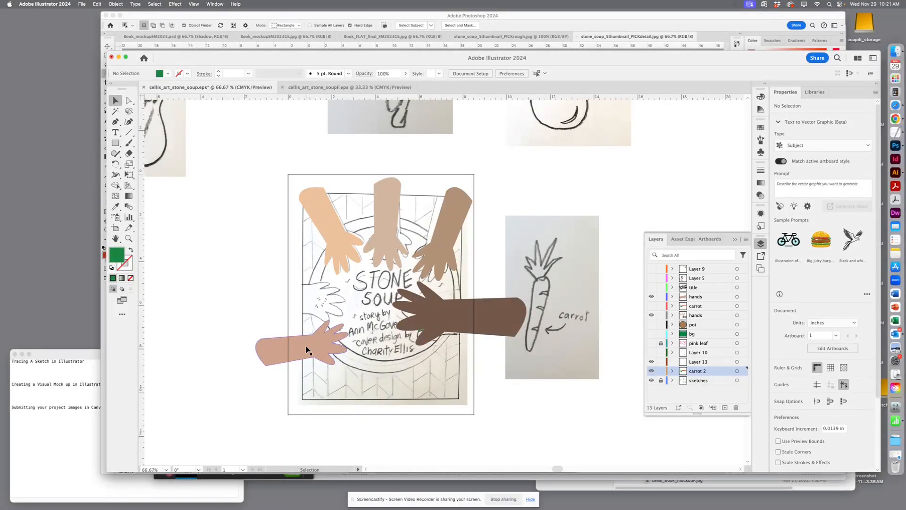
pyautogui.moveTo(306, 346); pyautogui.dragTo(305, 302)
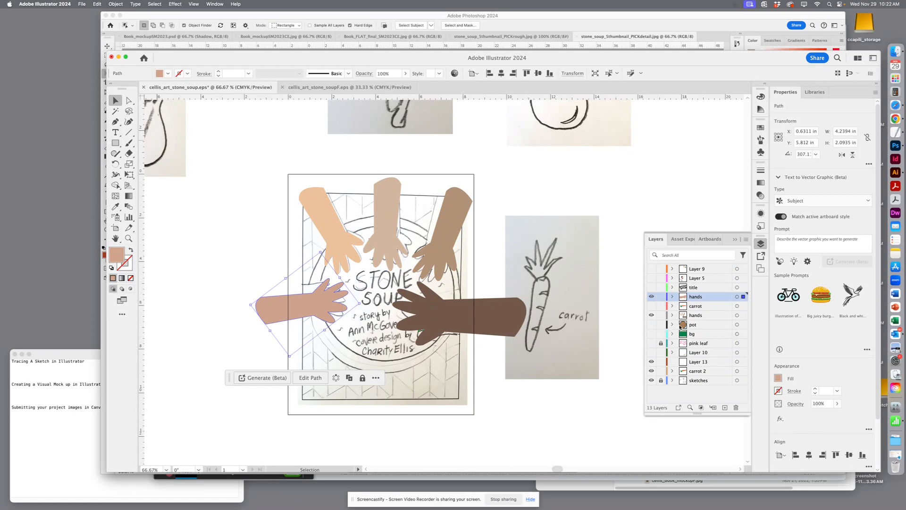
# Preview the green chevron background, hide it again, and move the bg layer below Layer 10 in the layer order
pyautogui.click(651, 334)
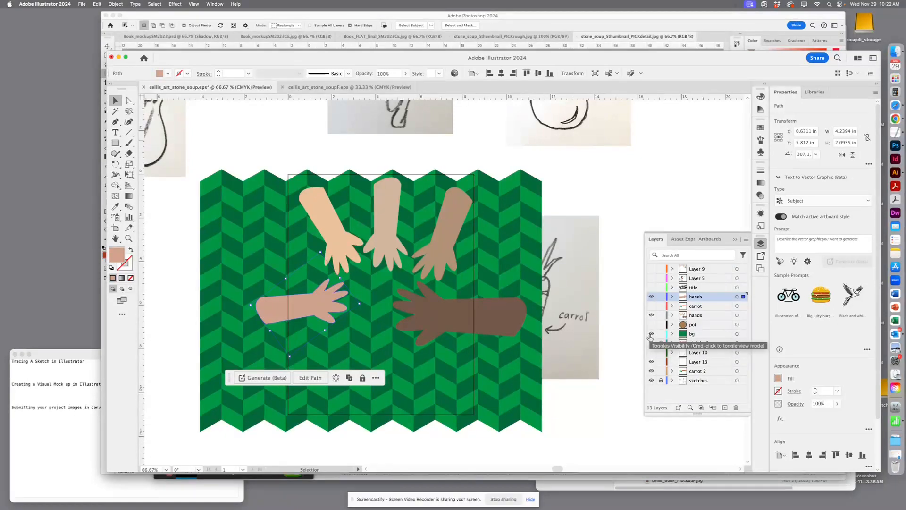
pyautogui.click(651, 334)
pyautogui.click(706, 335)
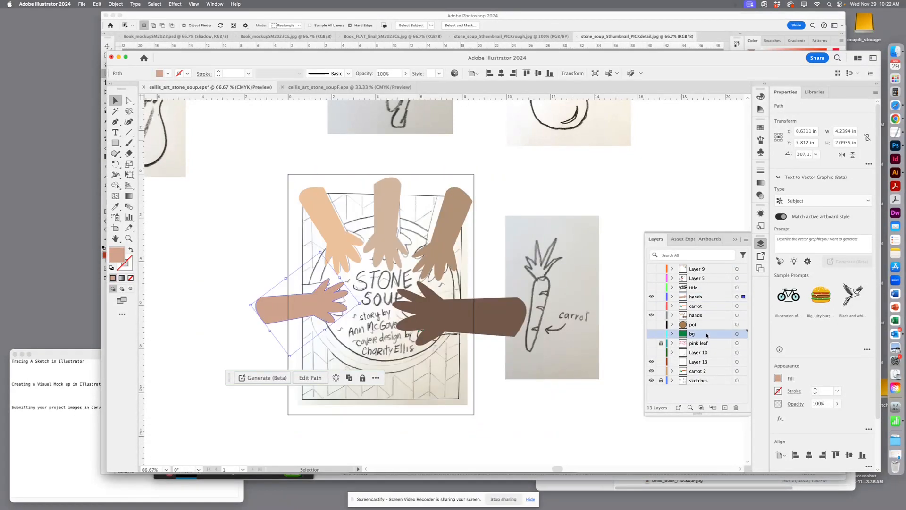
pyautogui.moveTo(699, 335); pyautogui.dragTo(701, 357)
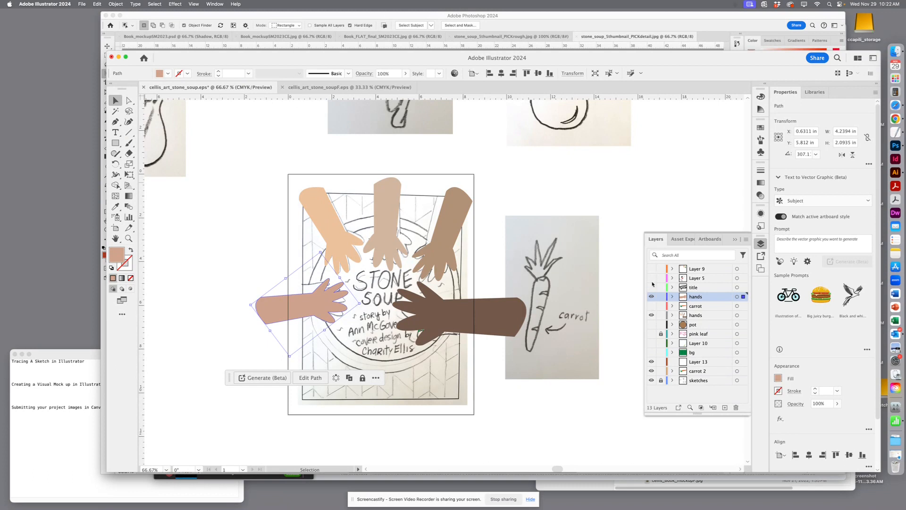
# Show Layer 9, Layer 5, title, carrot and pot, and hide the carrot 2 layer
pyautogui.moveTo(651, 286); pyautogui.dragTo(651, 278)
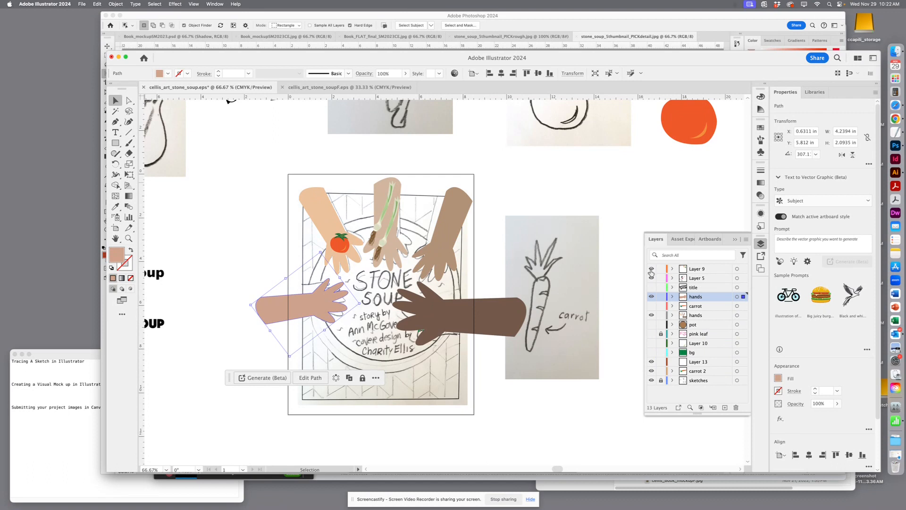
pyautogui.click(514, 319)
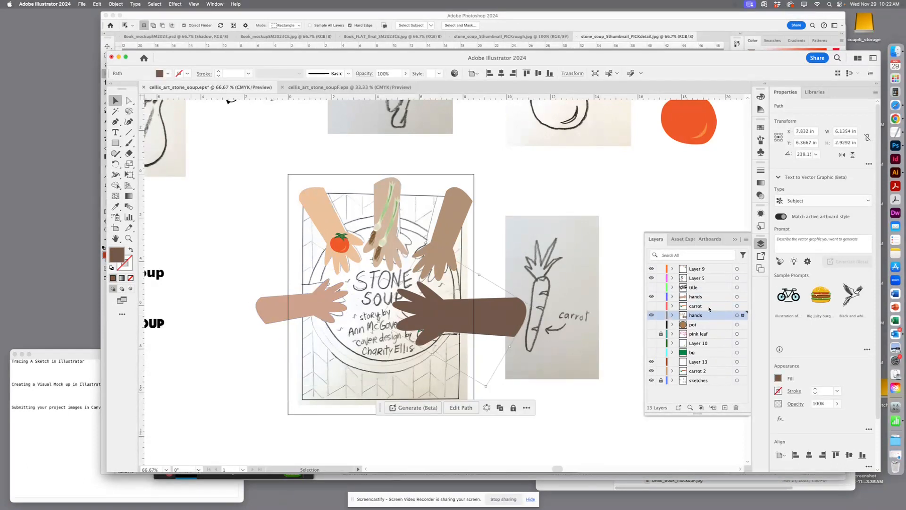
pyautogui.click(651, 306)
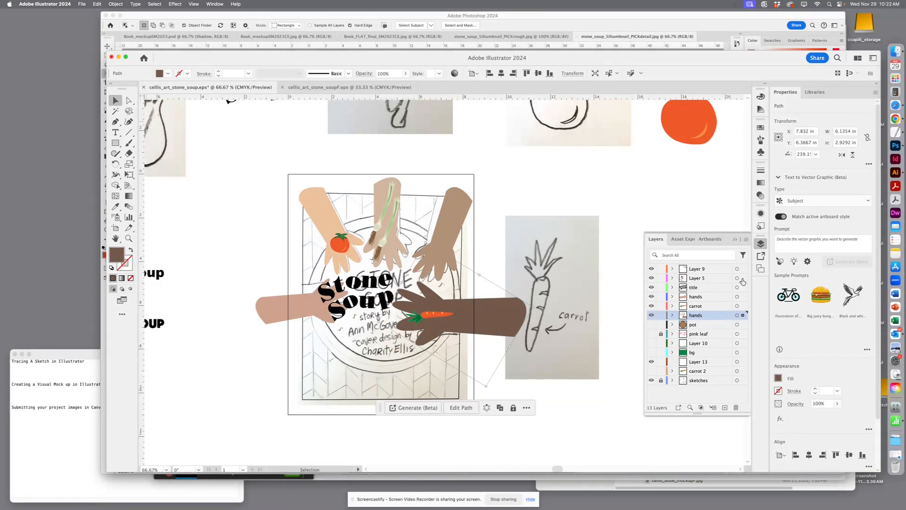
pyautogui.click(651, 324)
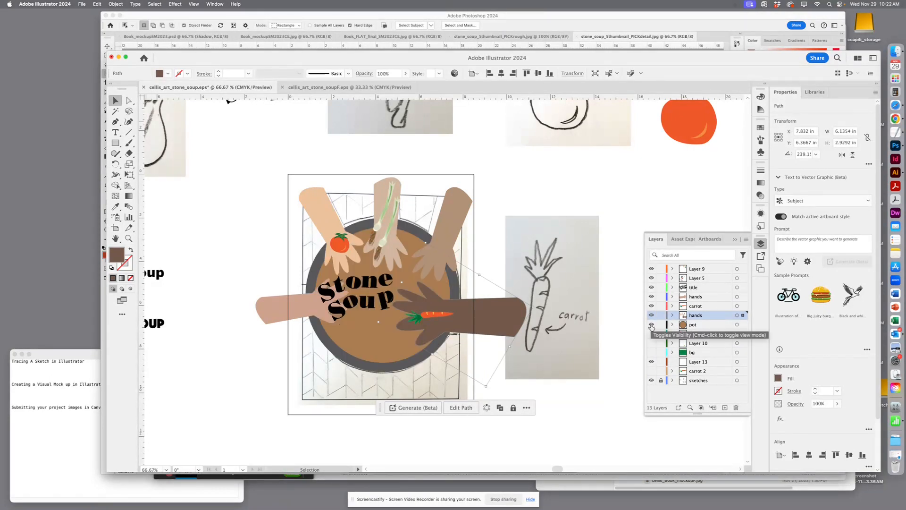
# Move the left arm down and outward away from the Stone Soup title, to about X -0.11 in, Y 7.91 in
pyautogui.scroll(1, 494, 380)
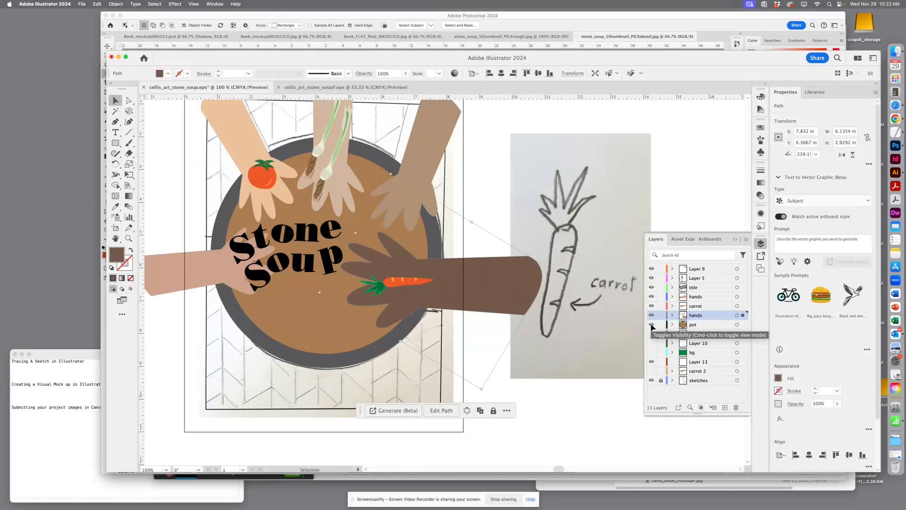
pyautogui.moveTo(176, 269); pyautogui.dragTo(156, 347)
pyautogui.moveTo(216, 337); pyautogui.dragTo(280, 362)
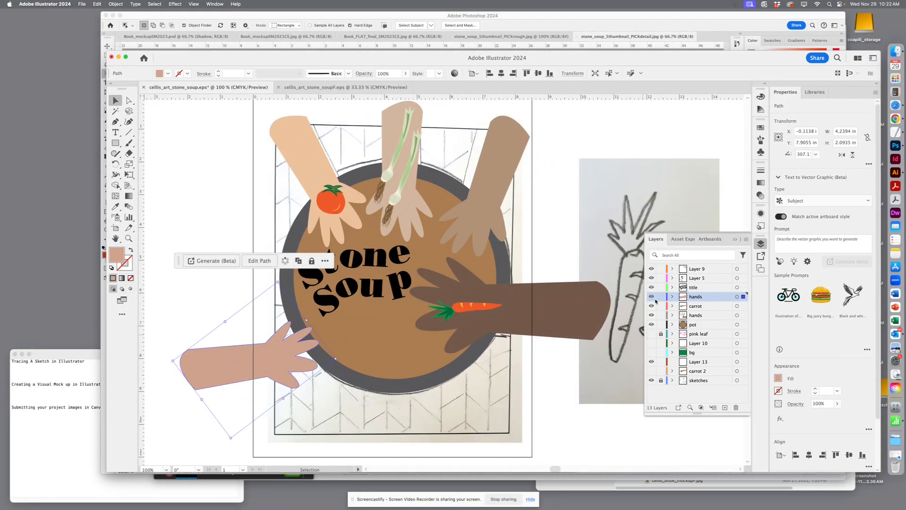
# Show Layer 10 and move it above the pot layer in the layer order
pyautogui.click(651, 343)
pyautogui.moveTo(702, 339); pyautogui.dragTo(703, 323)
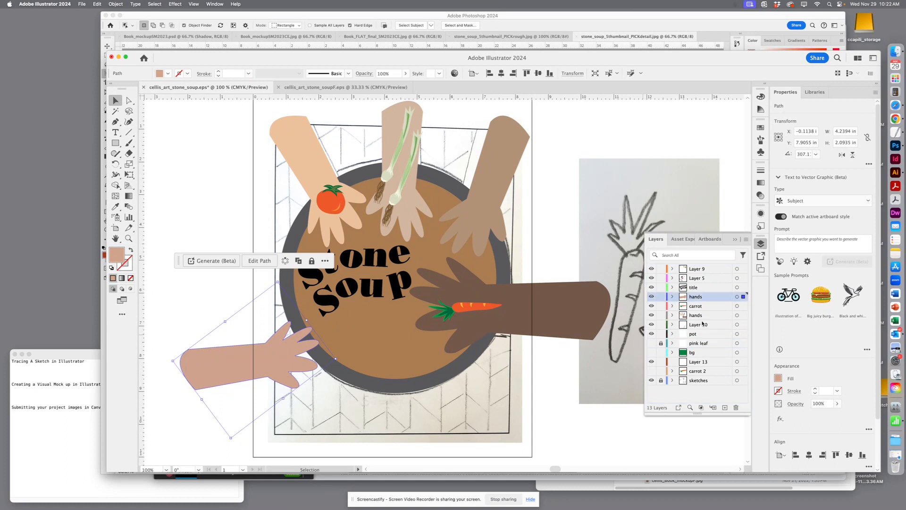
# Show the bg layer's green chevron background and toggle the sketches layer's visibility off and back on
pyautogui.click(651, 352)
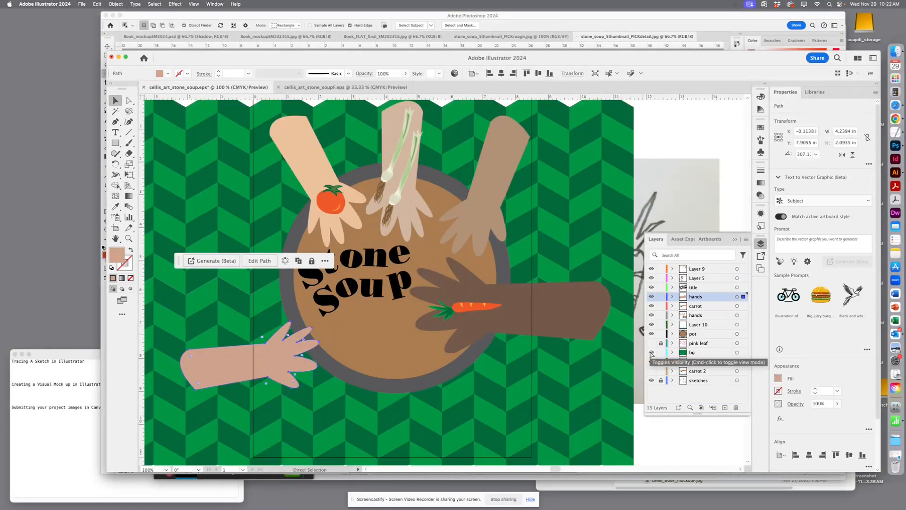
pyautogui.press('super+minus')
pyautogui.moveTo(578, 322); pyautogui.dragTo(470, 391)
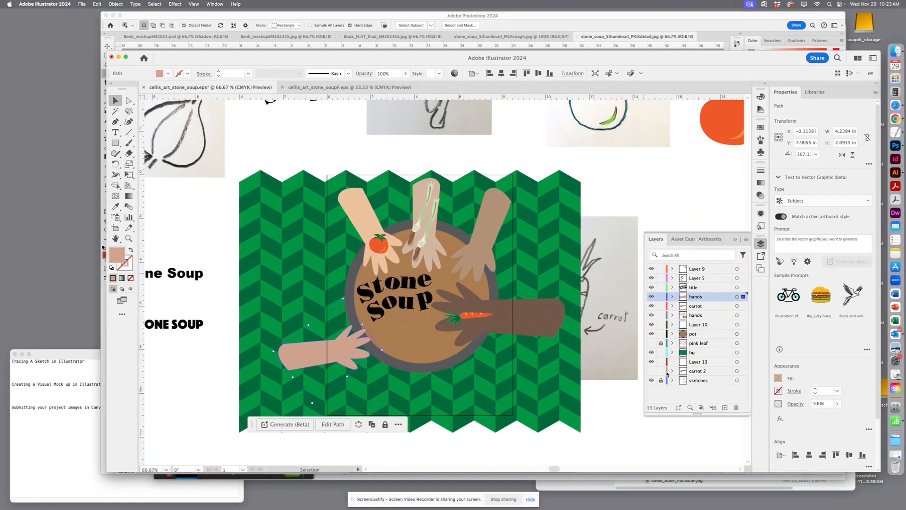
pyautogui.click(652, 380)
pyautogui.click(651, 379)
# Move the lower-left arm right so its hand overlaps the pot, to about X 1.49 in, Y 7.91 in
pyautogui.moveTo(336, 360); pyautogui.dragTo(366, 359)
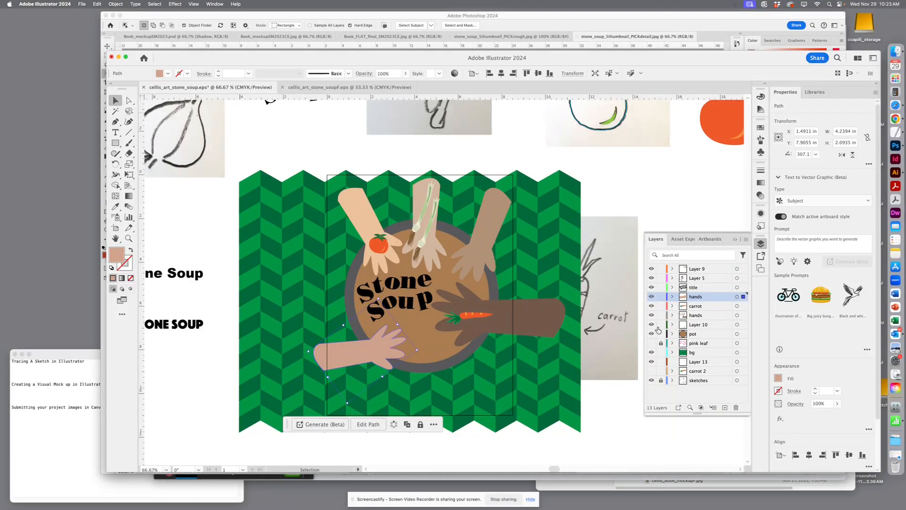
pyautogui.press('super+equal')
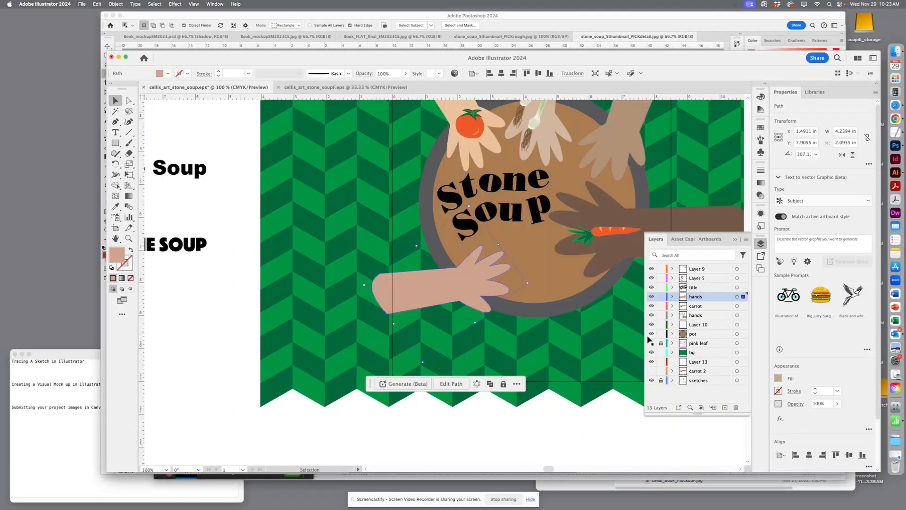
pyautogui.moveTo(576, 324); pyautogui.dragTo(425, 427)
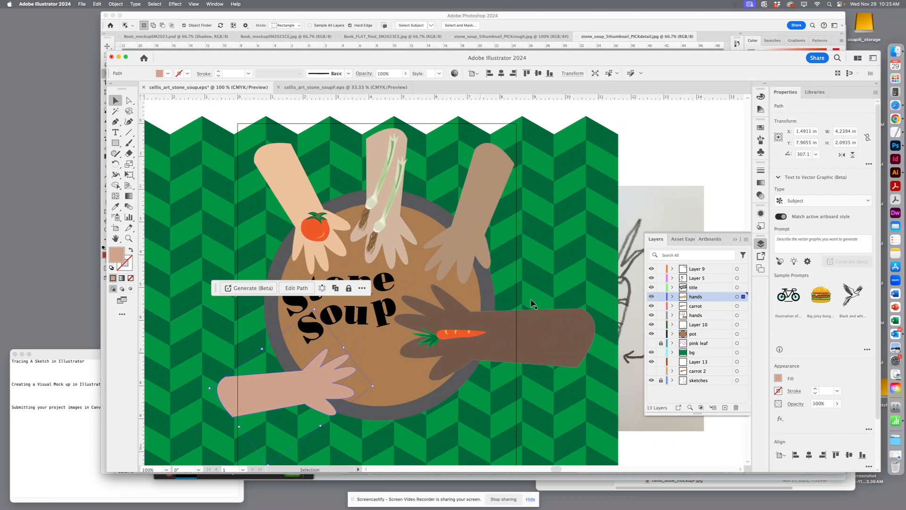
# Select the hands, green onions and tomato in turn to inspect these parts of the composition and their layers
pyautogui.click(521, 337)
pyautogui.click(480, 163)
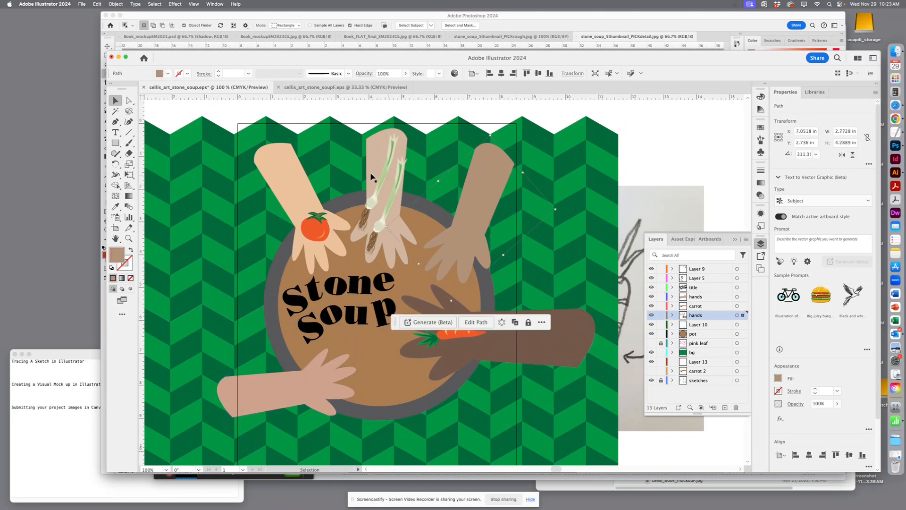
pyautogui.click(378, 191)
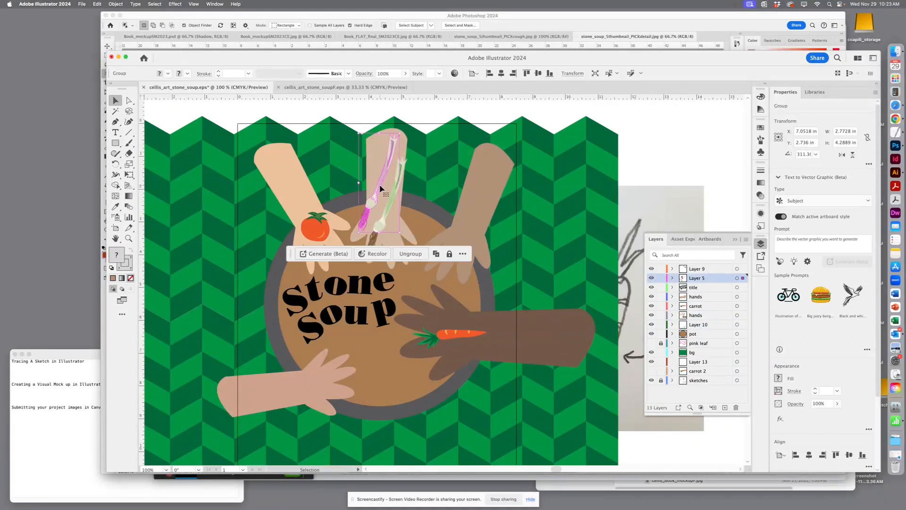
pyautogui.click(292, 202)
pyautogui.click(319, 227)
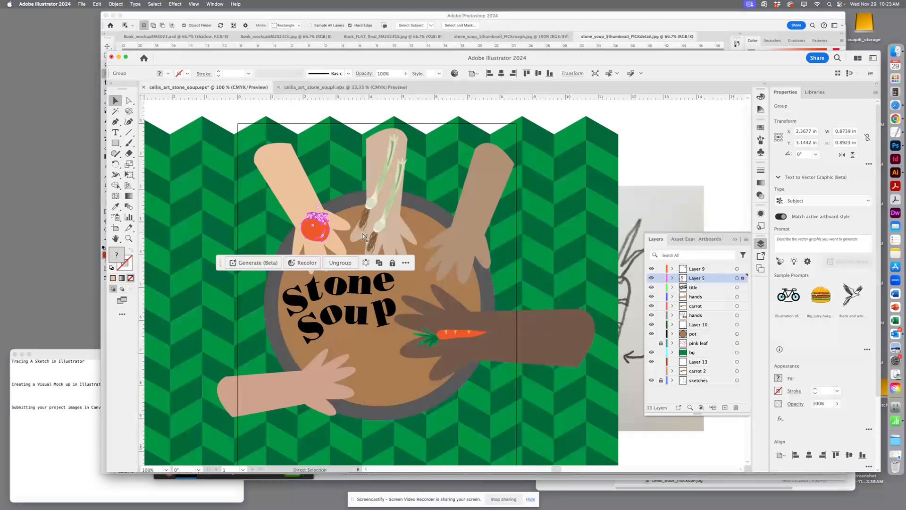
pyautogui.press('super+equal')
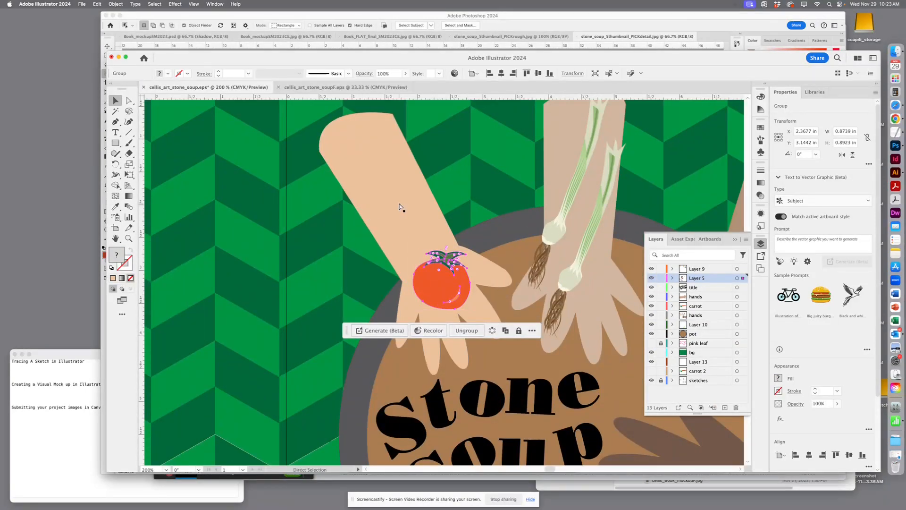
pyautogui.press('super+minus')
pyautogui.press('super+minus')
pyautogui.click(494, 168)
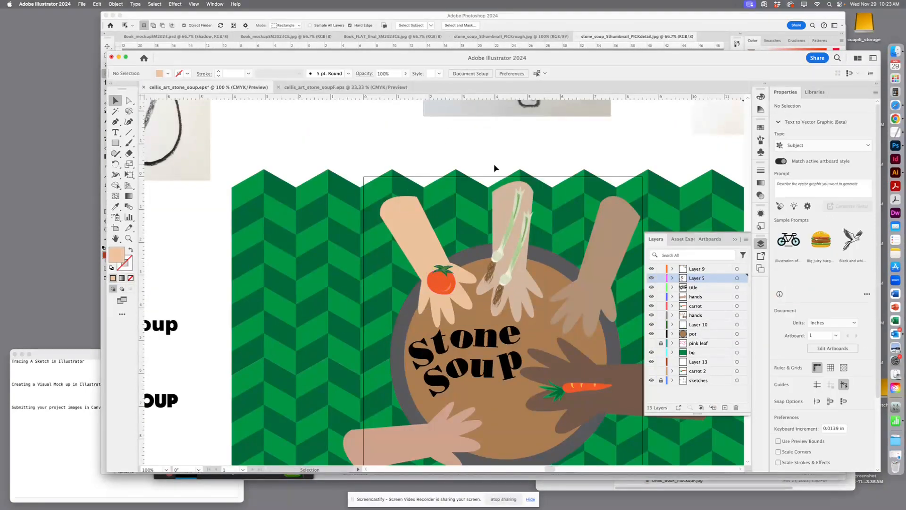
pyautogui.moveTo(604, 145); pyautogui.dragTo(503, 145)
pyautogui.moveTo(546, 259); pyautogui.dragTo(547, 202)
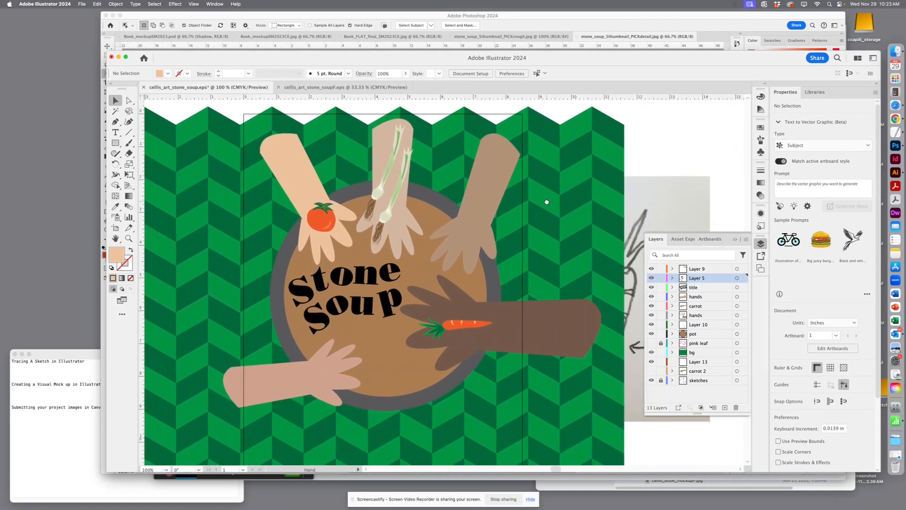
# Select the letters p and u of Soup in the title and review the whole cover composition
pyautogui.click(394, 307)
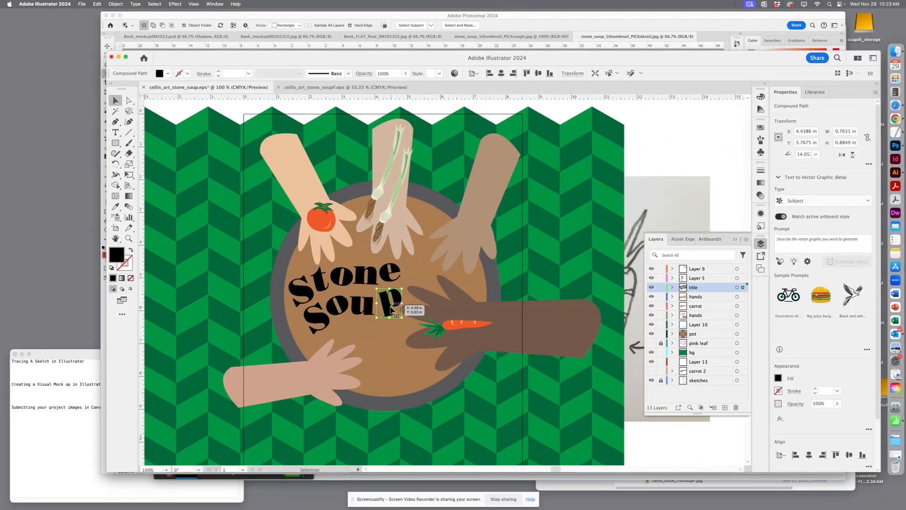
pyautogui.click(361, 308)
pyautogui.moveTo(516, 330); pyautogui.dragTo(586, 312)
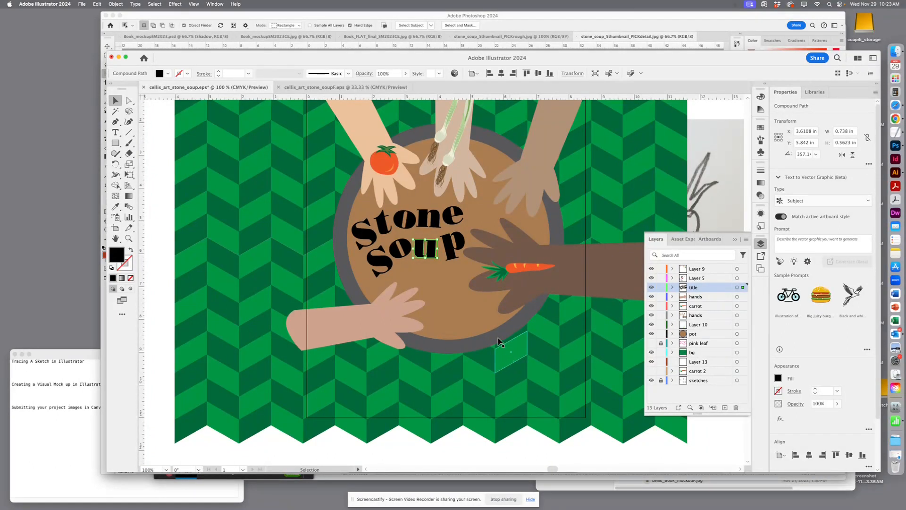
pyautogui.moveTo(503, 294); pyautogui.dragTo(509, 375)
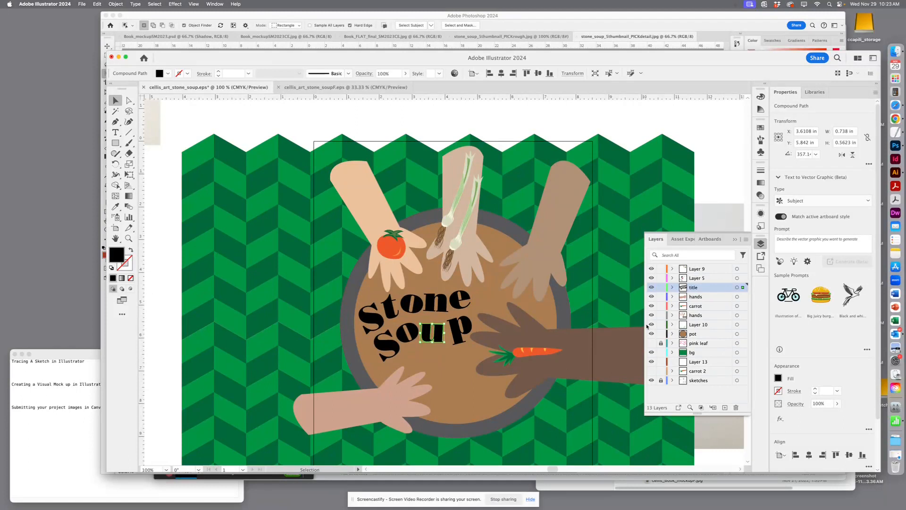
# Save the Stone Soup EPS file, hide the sketches layer, and save the file again
pyautogui.press('super+minus')
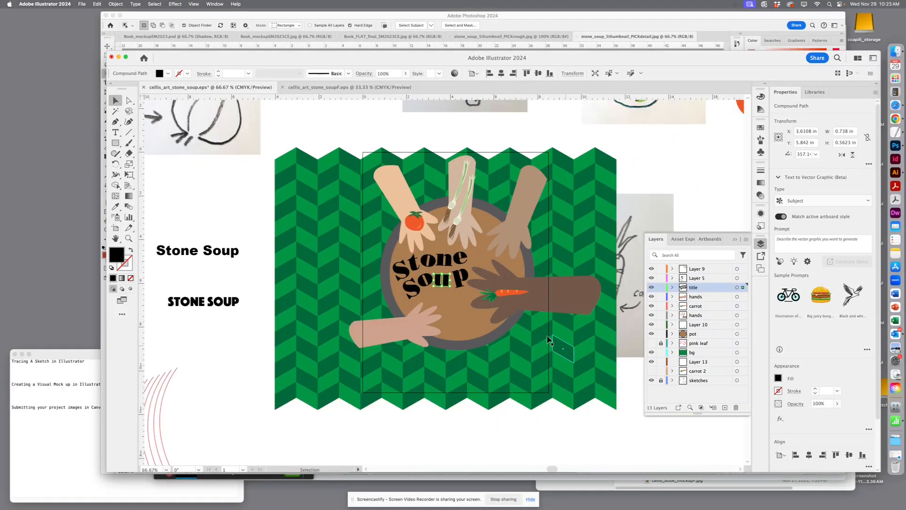
pyautogui.press('super+s')
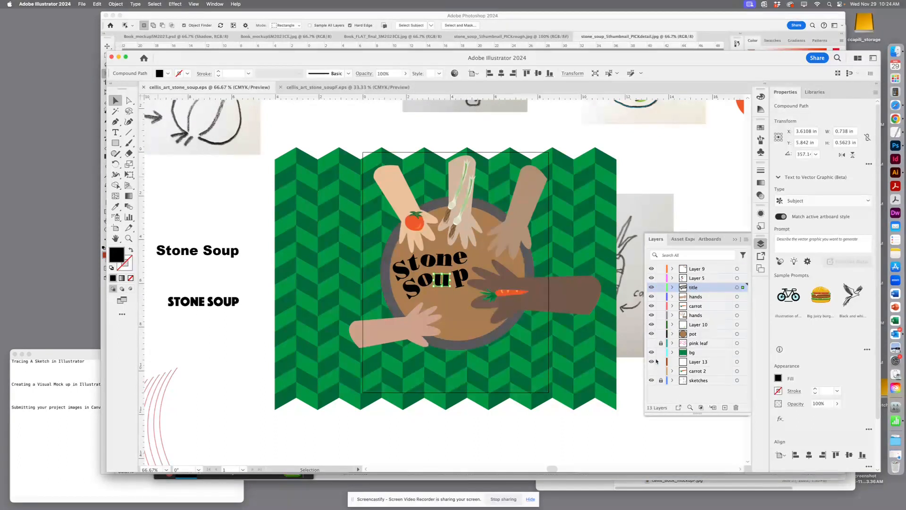
pyautogui.click(651, 380)
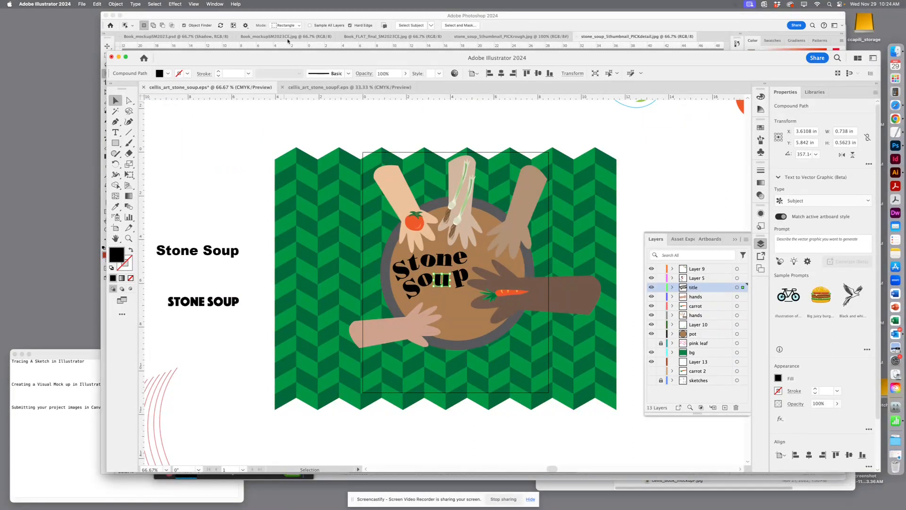
pyautogui.click(79, 4)
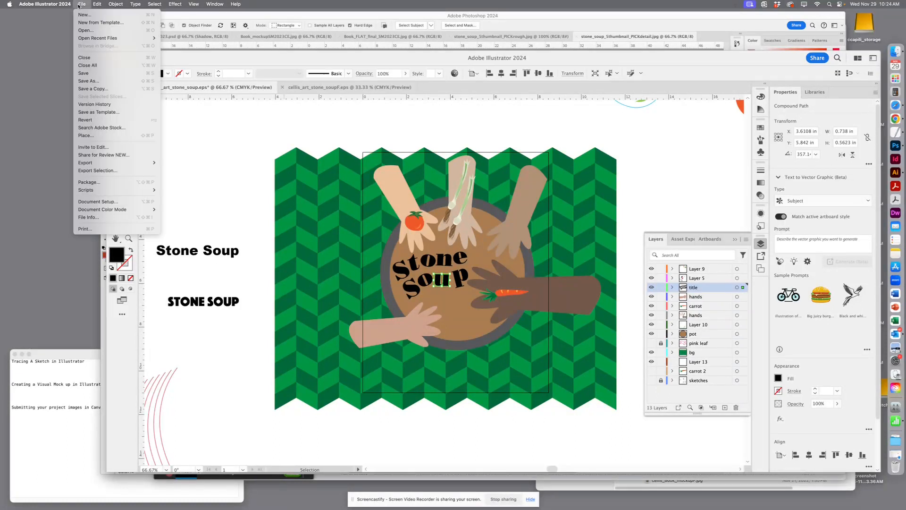
pyautogui.click(110, 75)
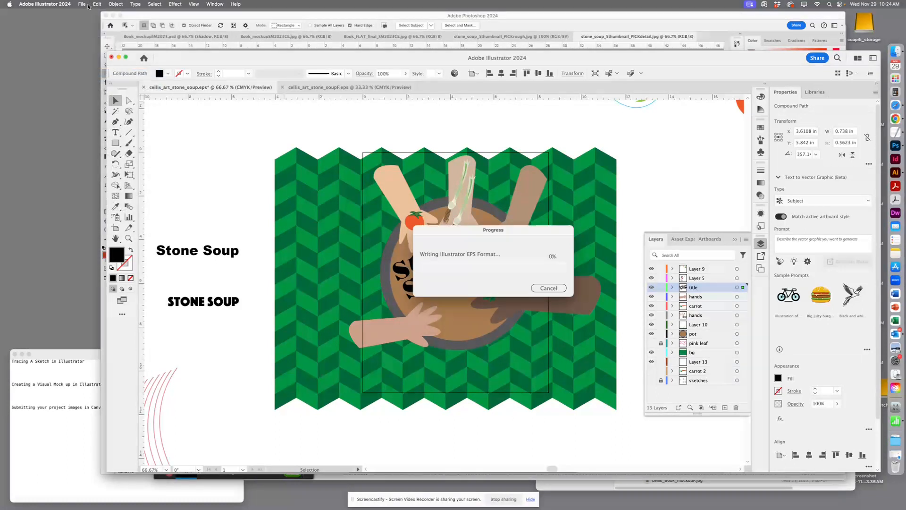